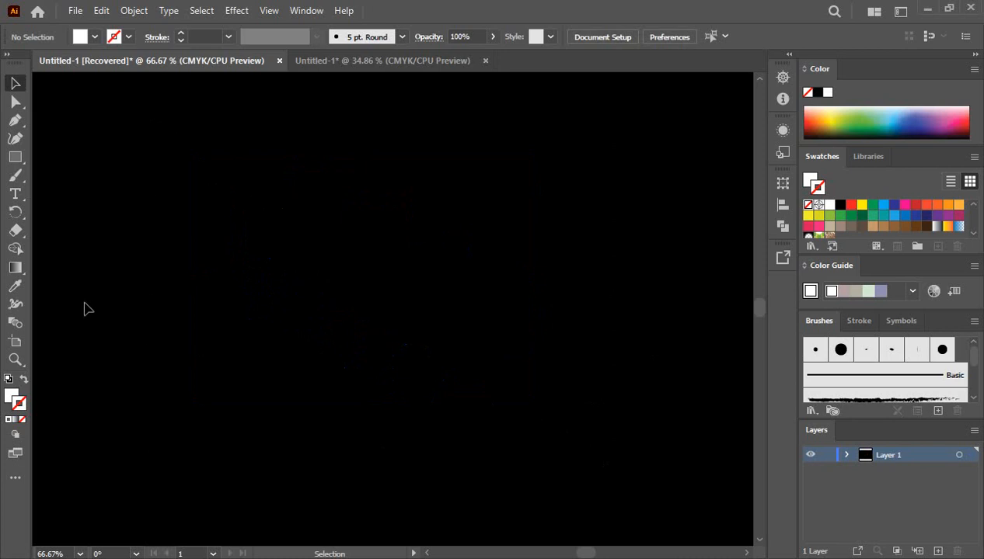
# - Add the point text "2023" on the black artboard
pyautogui.click(16, 194)
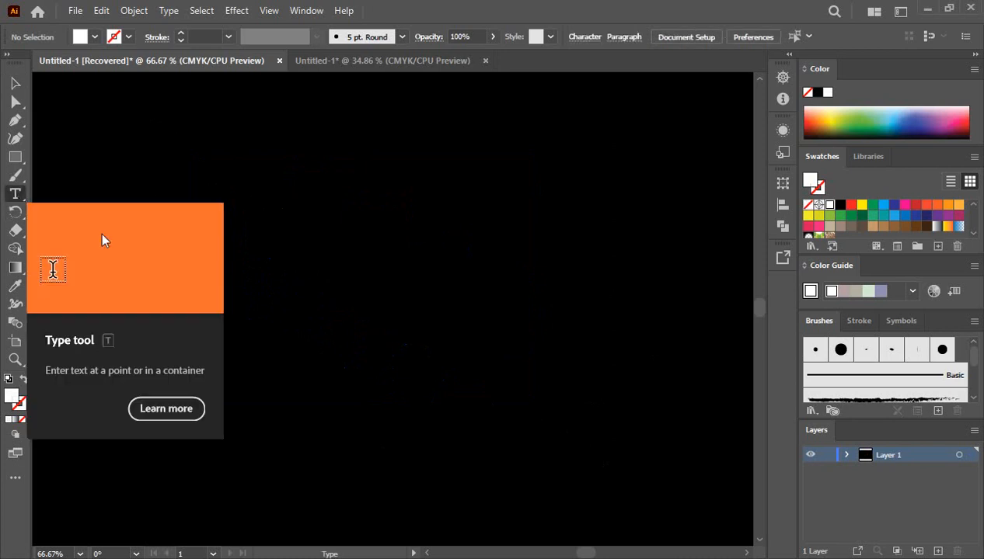
pyautogui.click(265, 244)
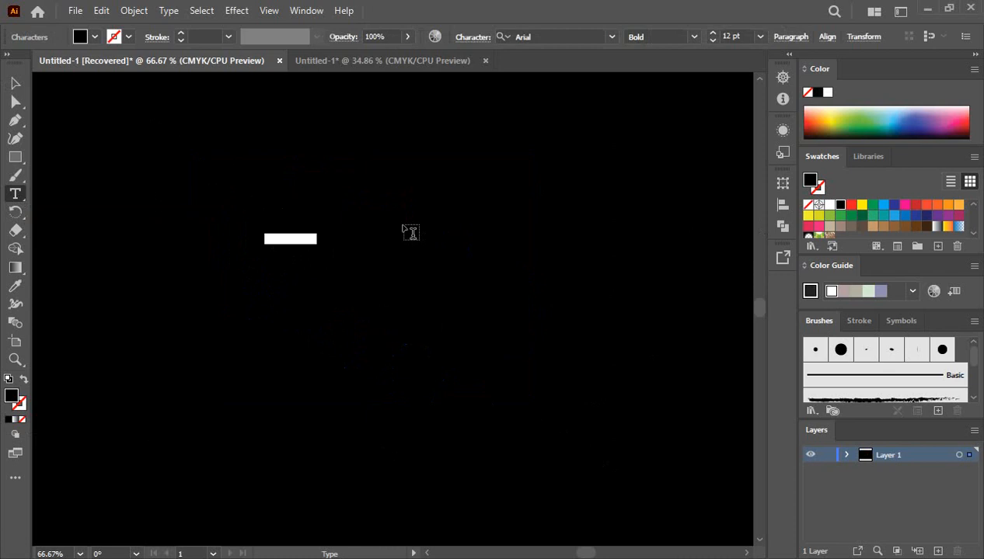
pyautogui.write('Te')
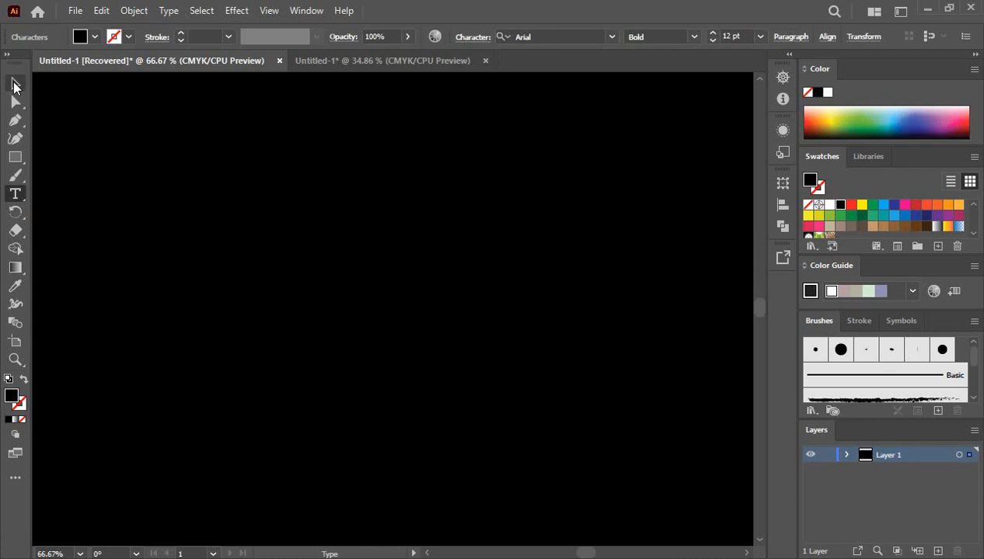
# - Enlarge the 2023 text, fill it with white and place it near the middle of the artboard
pyautogui.click(15, 83)
pyautogui.moveTo(284, 245); pyautogui.dragTo(416, 319)
pyautogui.moveTo(410, 249); pyautogui.dragTo(454, 300)
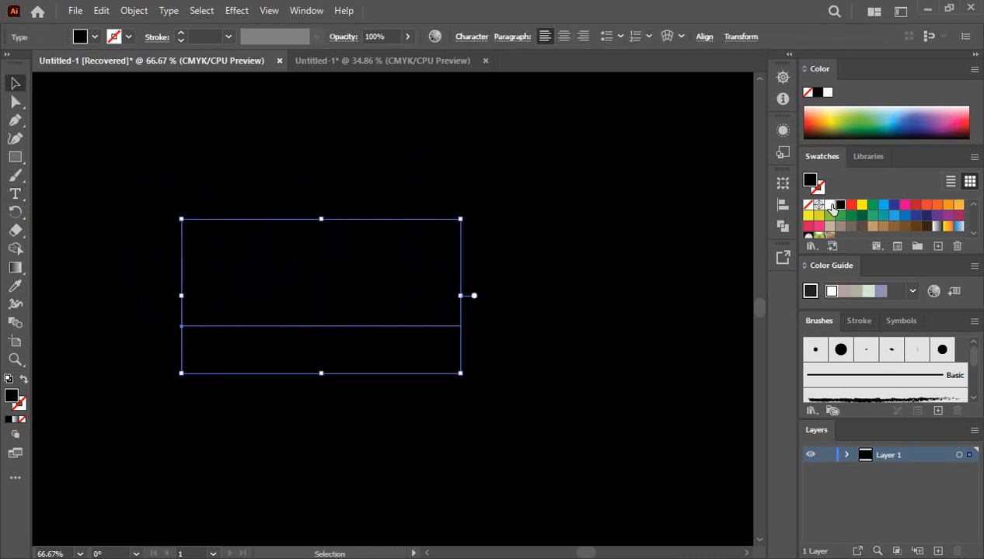
pyautogui.click(829, 205)
pyautogui.moveTo(377, 291); pyautogui.dragTo(376, 311)
# - Convert the 2023 text to outlines and move it slightly down and to the right
pyautogui.rightClick(373, 283)
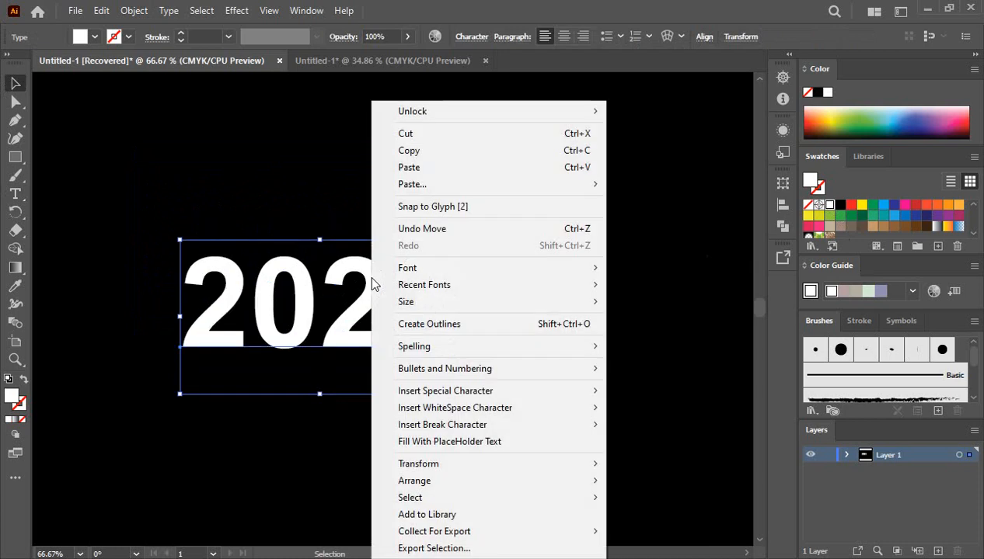
pyautogui.click(450, 326)
pyautogui.click(463, 297)
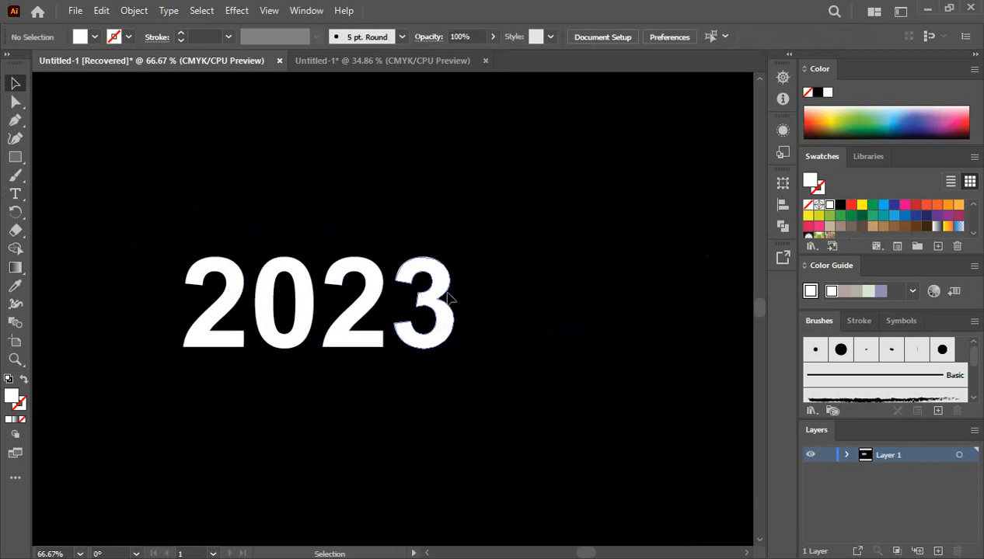
pyautogui.moveTo(449, 298); pyautogui.dragTo(477, 313)
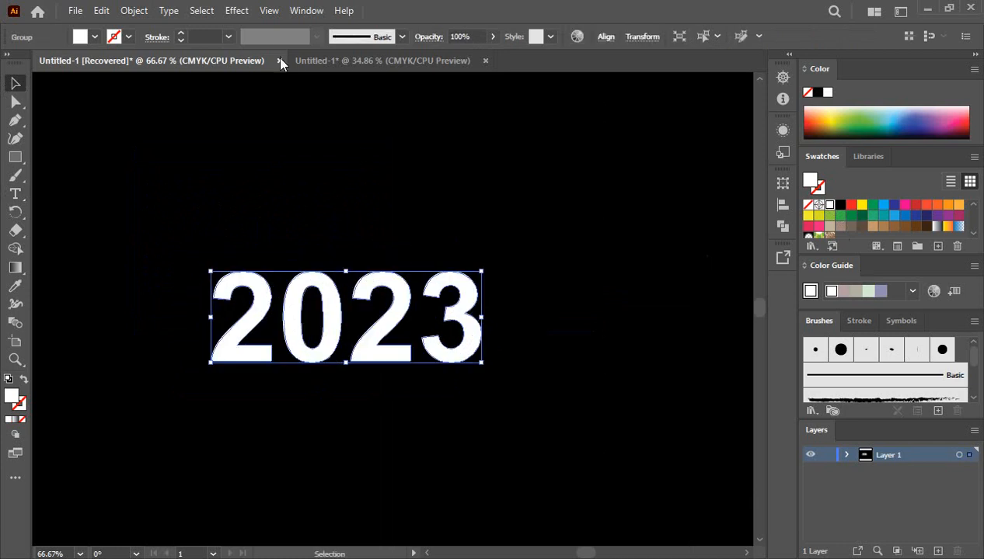
# - Apply 3D Extrude & Bevel (Classic) to the outlined 2023 with position Isometric Top and an extrude depth of 0 pt
pyautogui.click(237, 14)
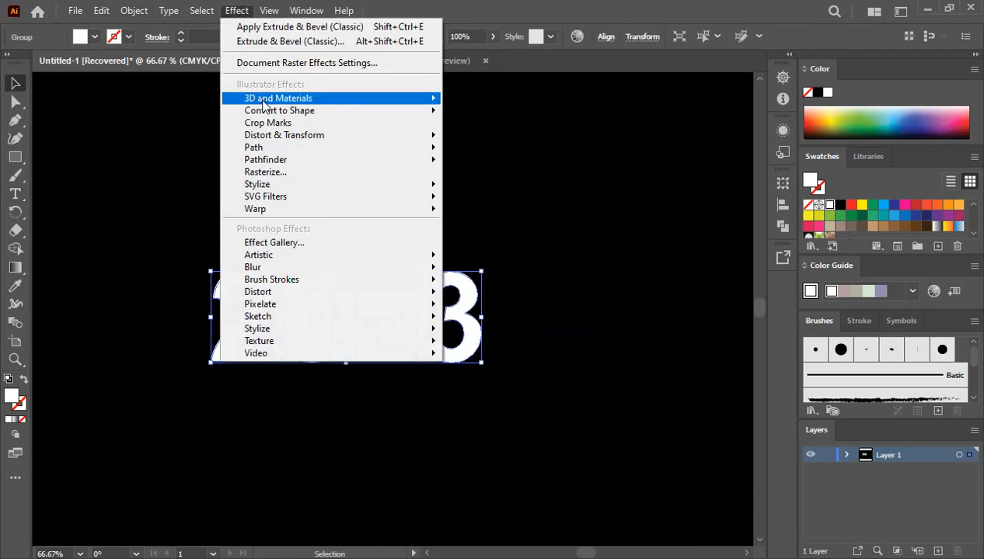
pyautogui.moveTo(292, 104)
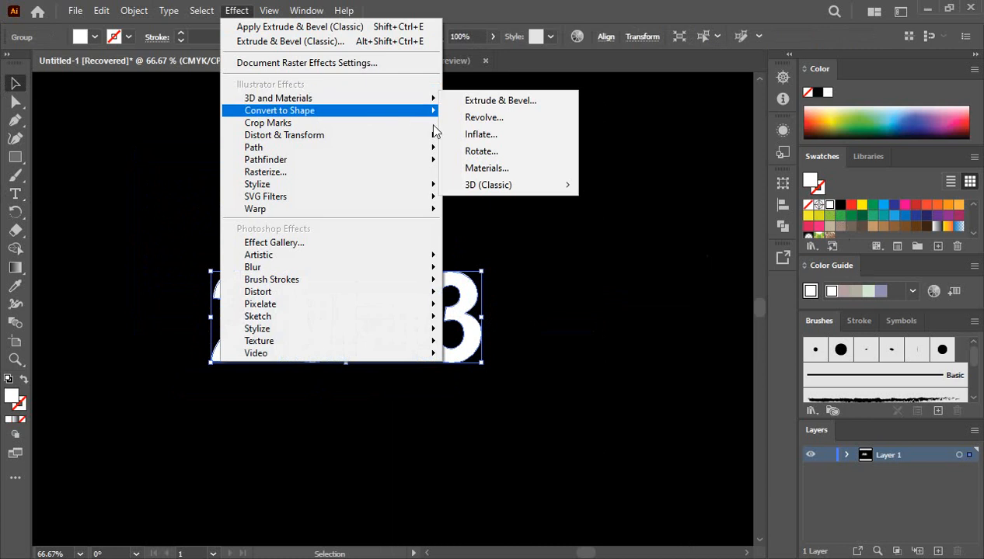
pyautogui.moveTo(501, 189)
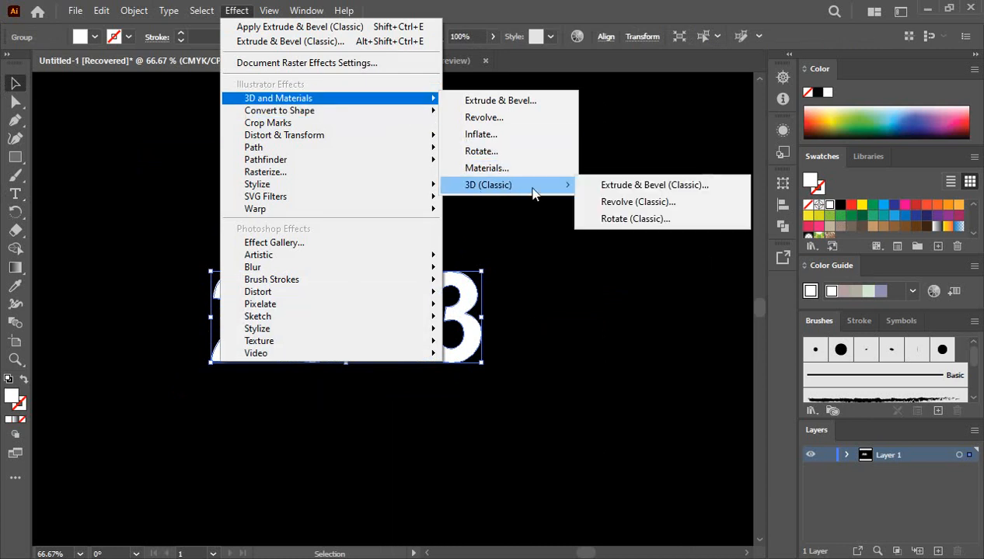
pyautogui.click(661, 187)
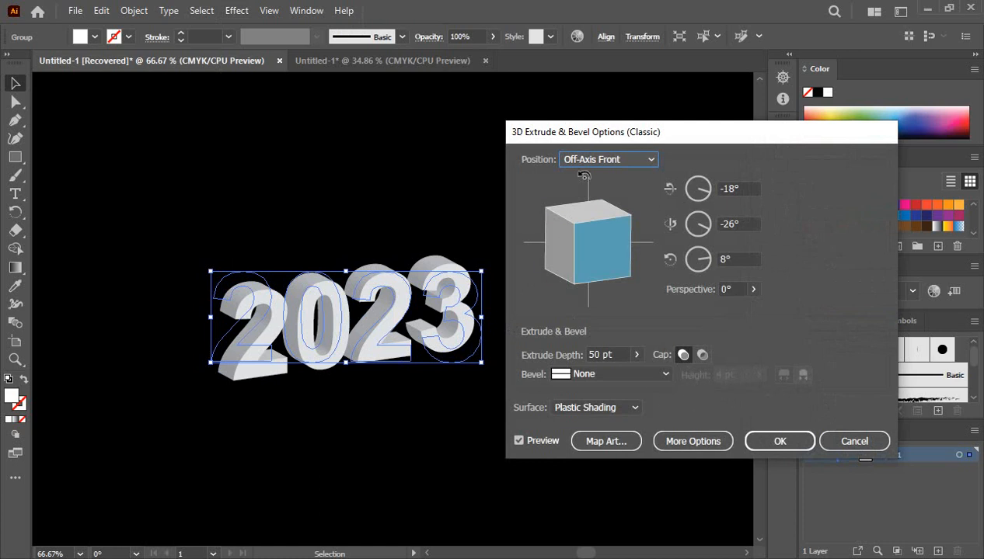
pyautogui.click(644, 161)
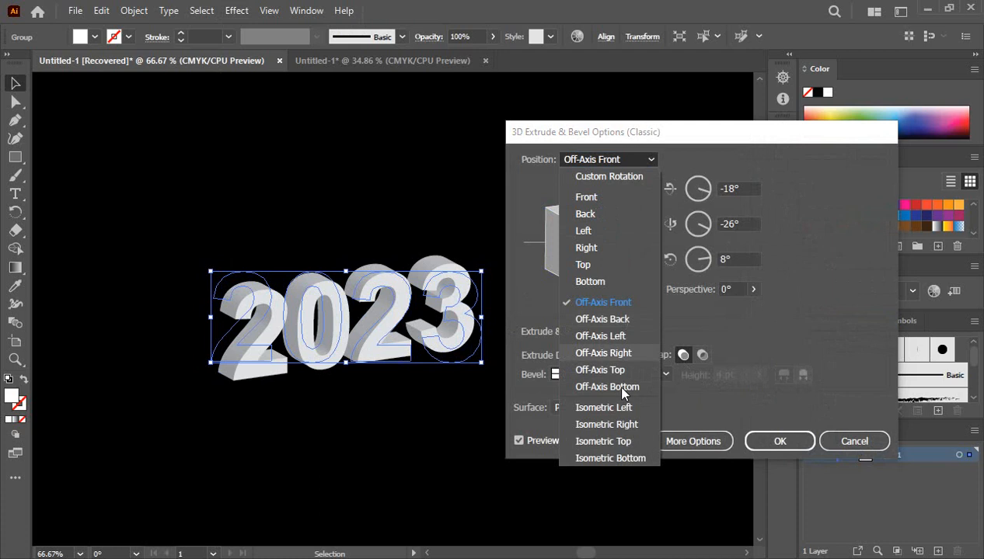
pyautogui.click(627, 446)
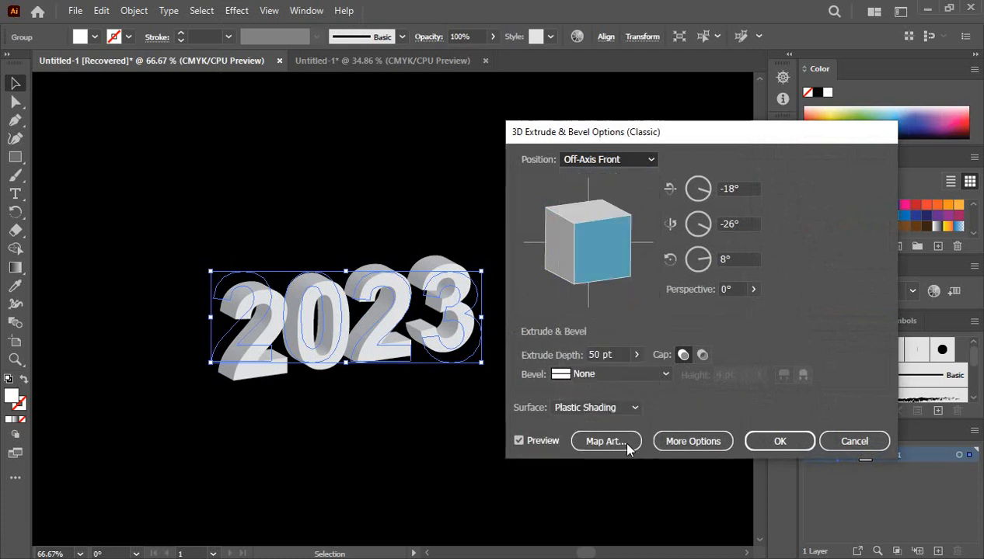
pyautogui.click(604, 355)
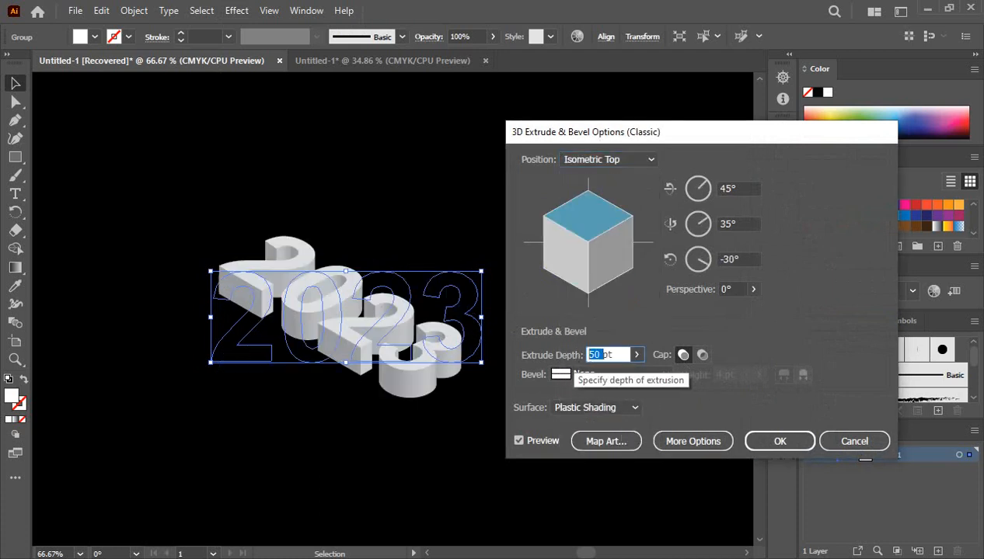
pyautogui.write('0')
pyautogui.click(758, 439)
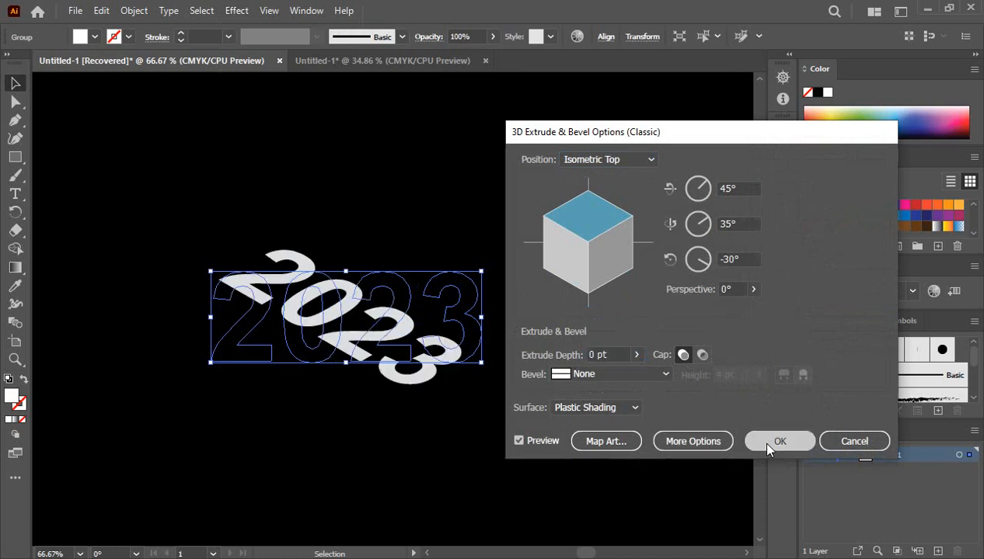
pyautogui.click(594, 350)
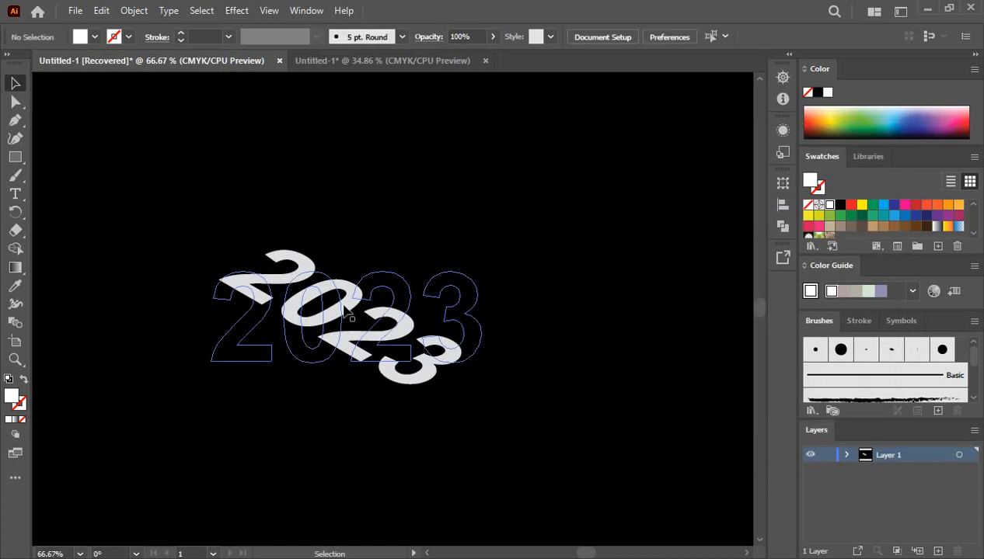
# - Move the isometric 2023 to the lower left of the artboard and expand its appearance
pyautogui.moveTo(382, 356); pyautogui.dragTo(327, 439)
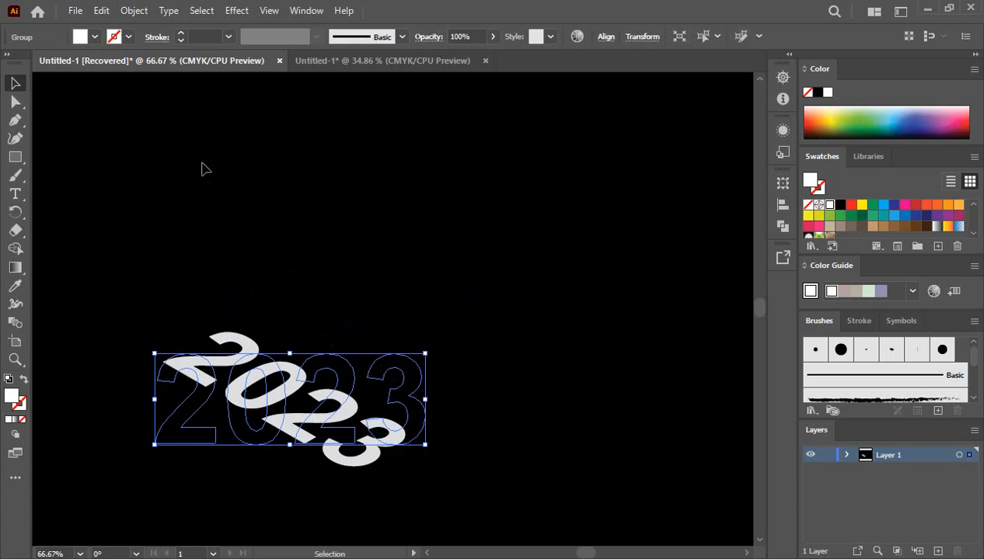
pyautogui.click(135, 15)
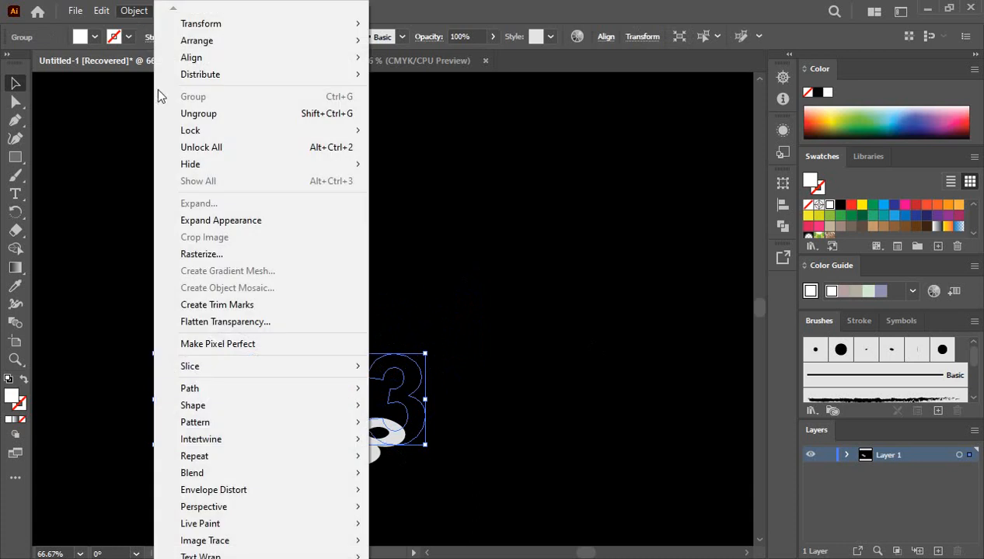
pyautogui.click(226, 220)
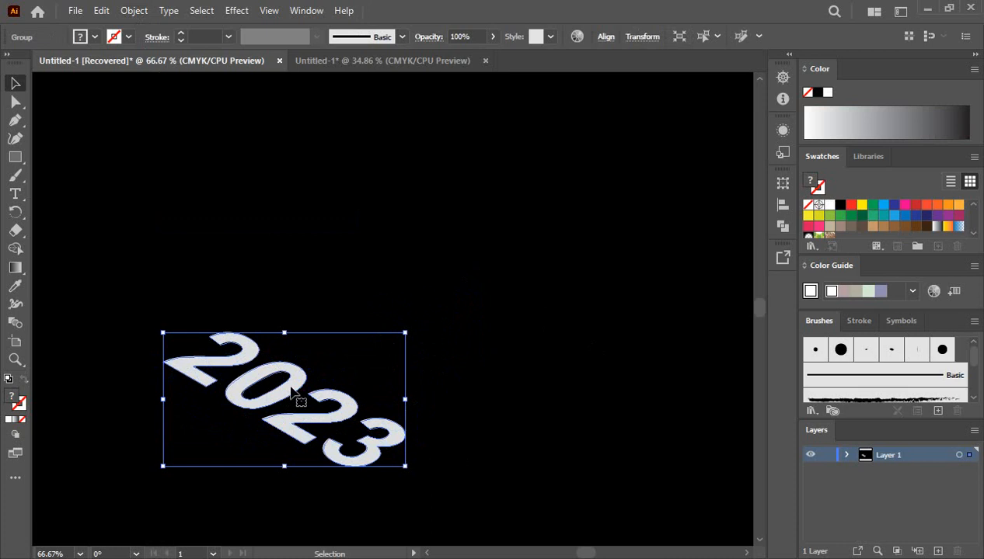
# - Give the expanded 2023 a white stroke and remove its fill
pyautogui.click(127, 37)
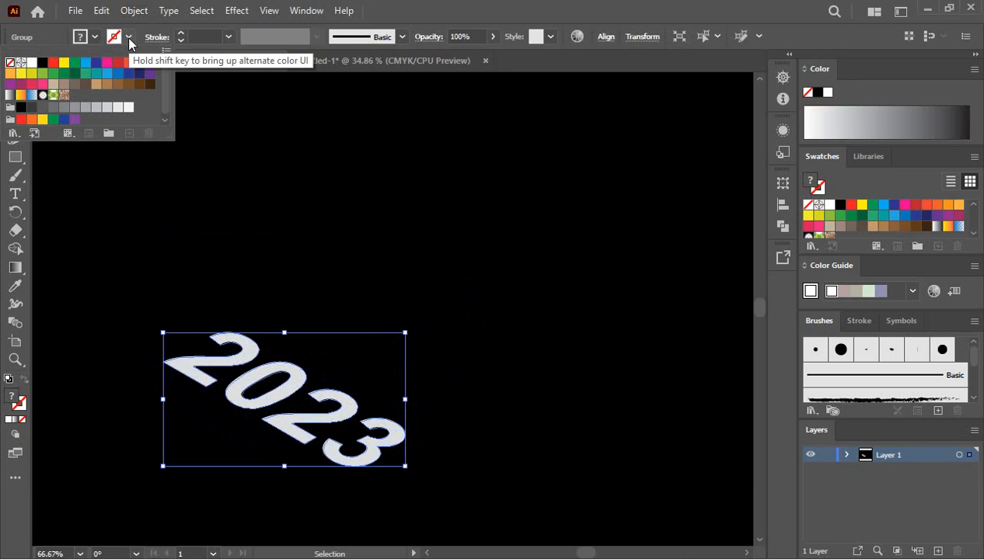
pyautogui.click(32, 70)
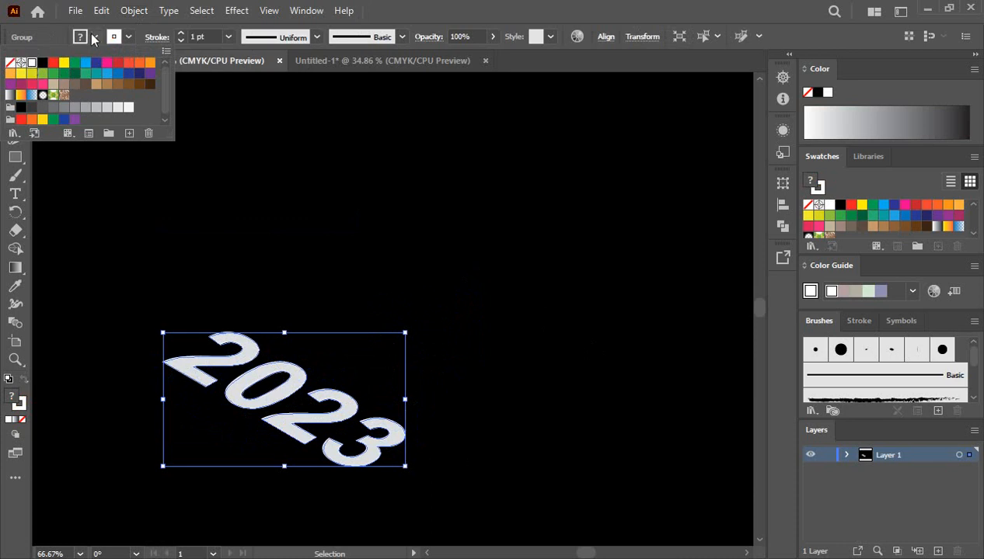
pyautogui.click(94, 38)
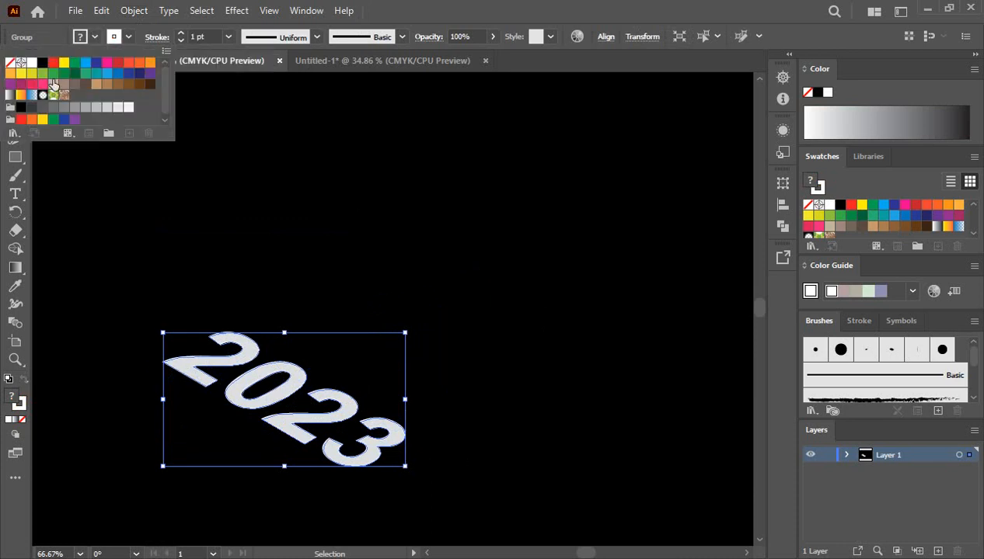
pyautogui.click(11, 65)
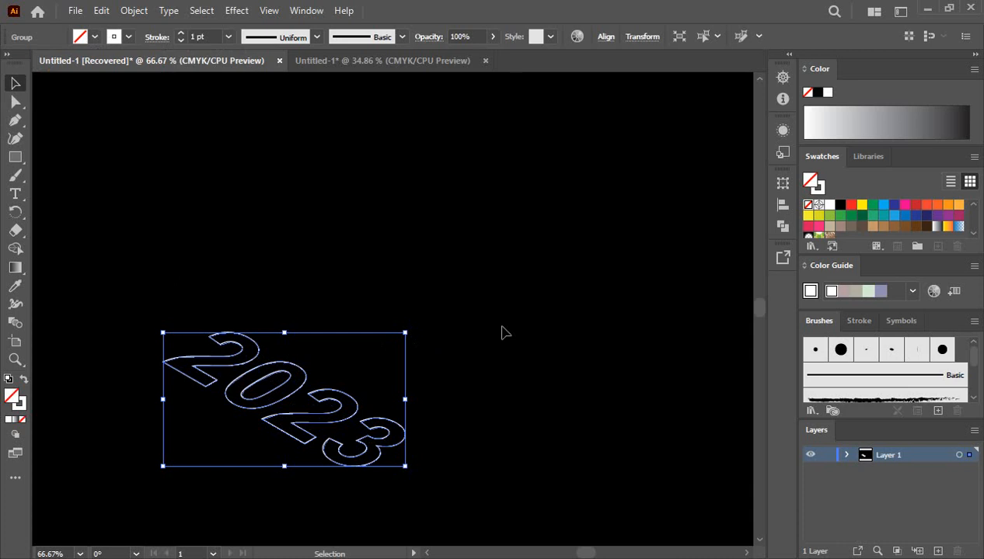
pyautogui.click(525, 410)
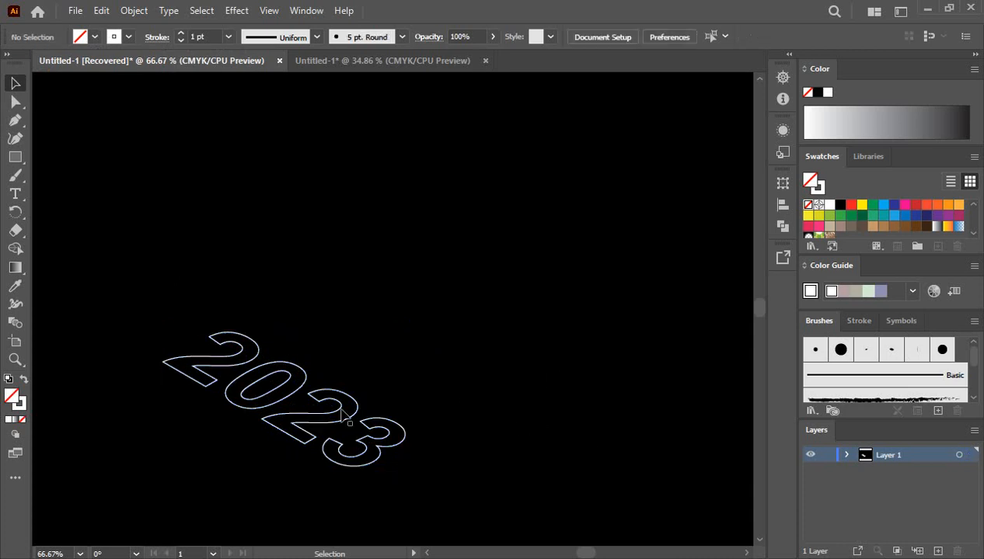
# - Scale up the outlined 2023 proportionally about its centre and move it further toward the lower left
pyautogui.click(304, 396)
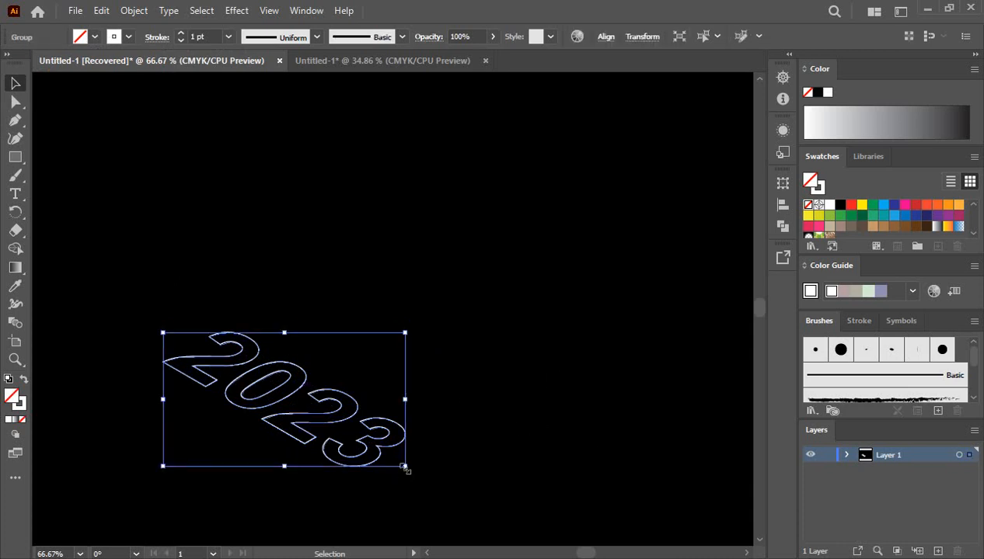
pyautogui.moveTo(405, 468); pyautogui.dragTo(440, 485)
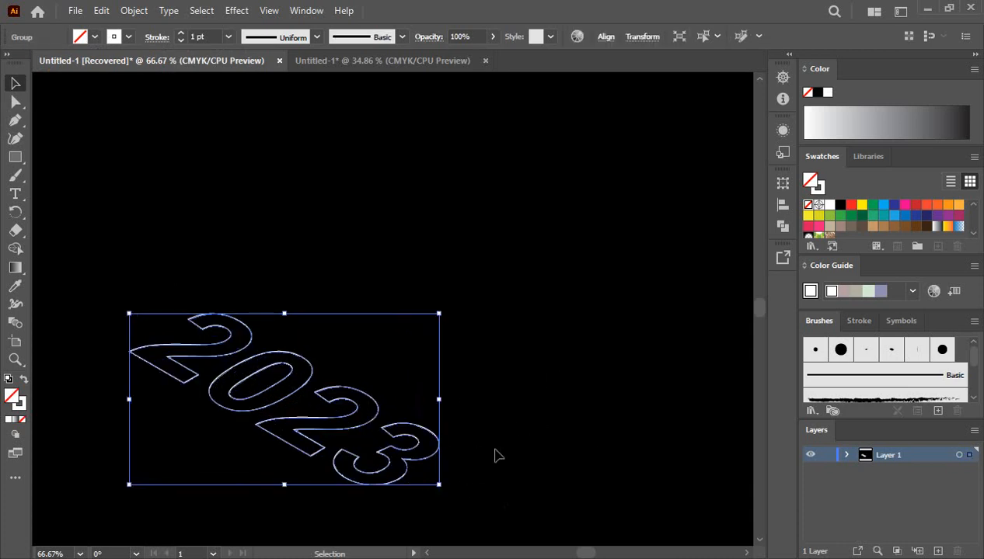
pyautogui.click(367, 412)
pyautogui.moveTo(352, 424); pyautogui.dragTo(318, 435)
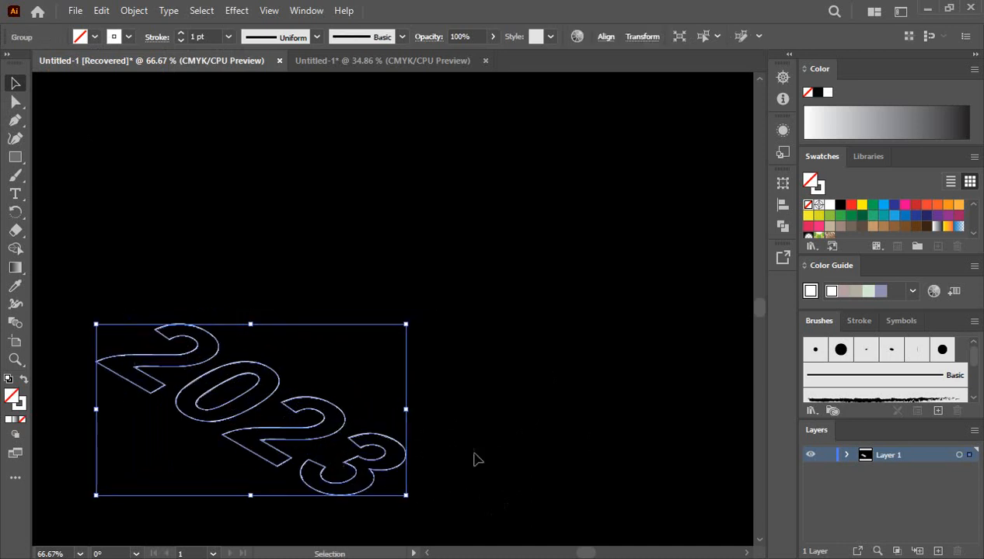
pyautogui.click(465, 460)
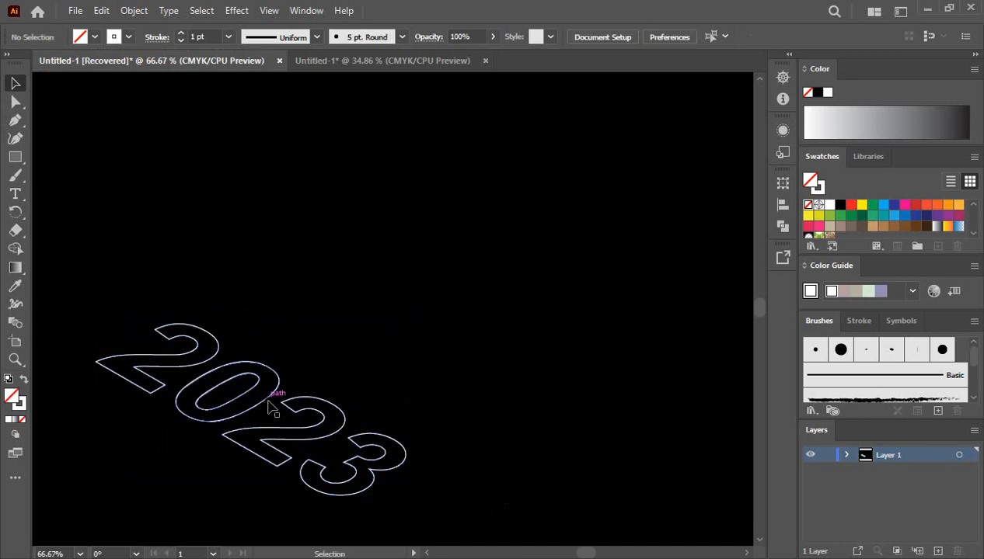
# - Duplicate the outlined 2023 twice, with one copy overlapping just above the original and another at the upper right
pyautogui.moveTo(272, 396); pyautogui.dragTo(447, 187)
pyautogui.click(503, 362)
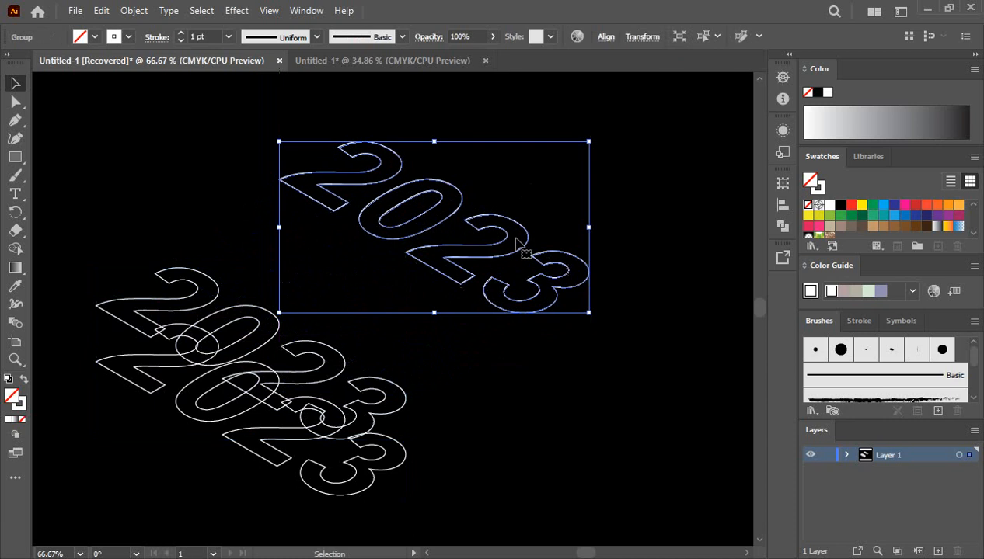
pyautogui.click(556, 392)
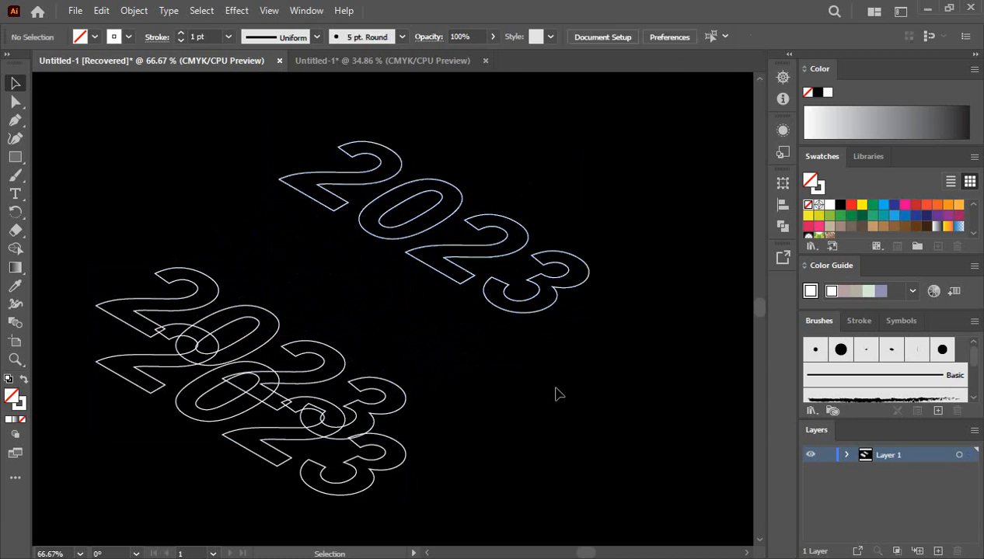
# - Select the copy just above the original 2023 and dock the gradient settings below the swatches
pyautogui.click(164, 273)
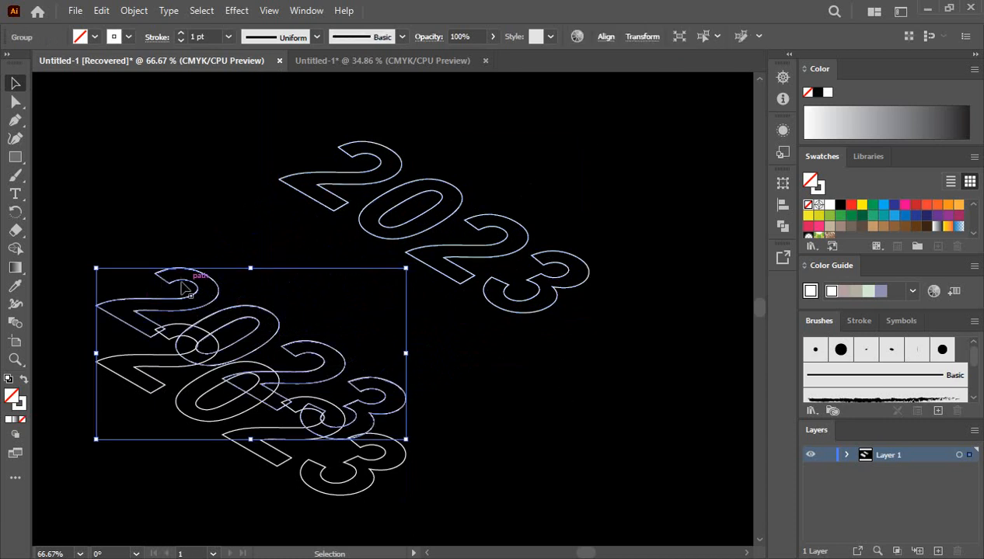
pyautogui.click(302, 11)
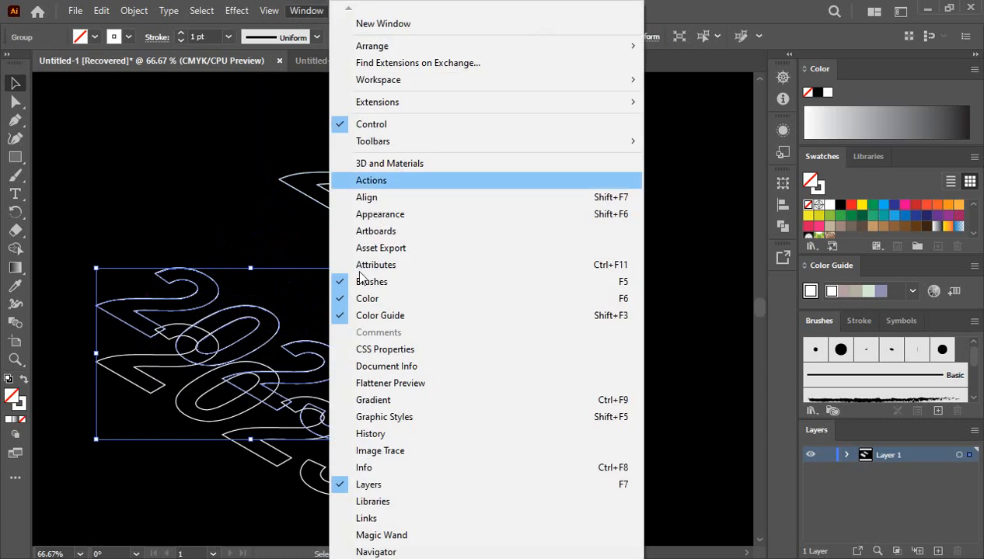
pyautogui.click(377, 400)
pyautogui.moveTo(741, 308); pyautogui.dragTo(863, 272)
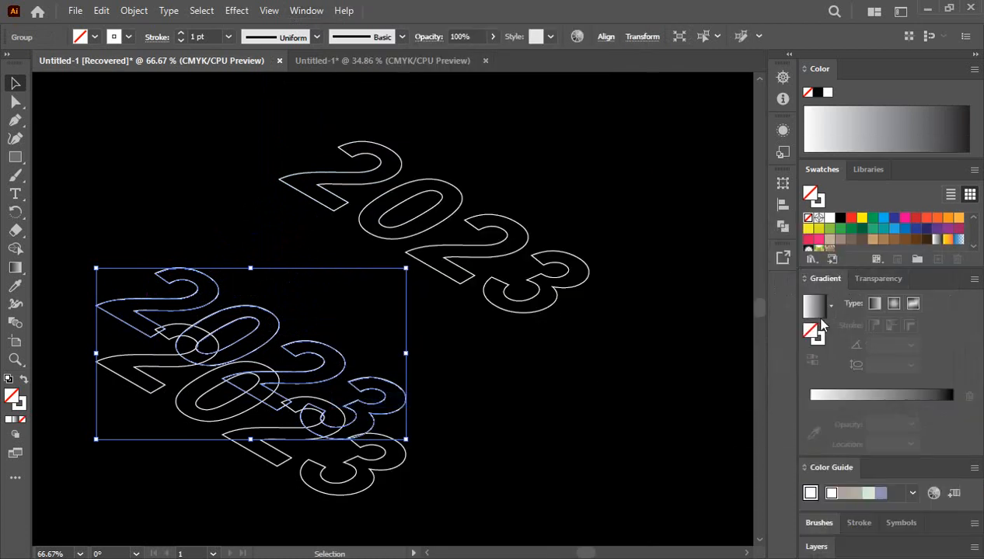
# - Try a white-to-black linear gradient as the fill of the selected 2023 copy, and undo it
pyautogui.click(816, 308)
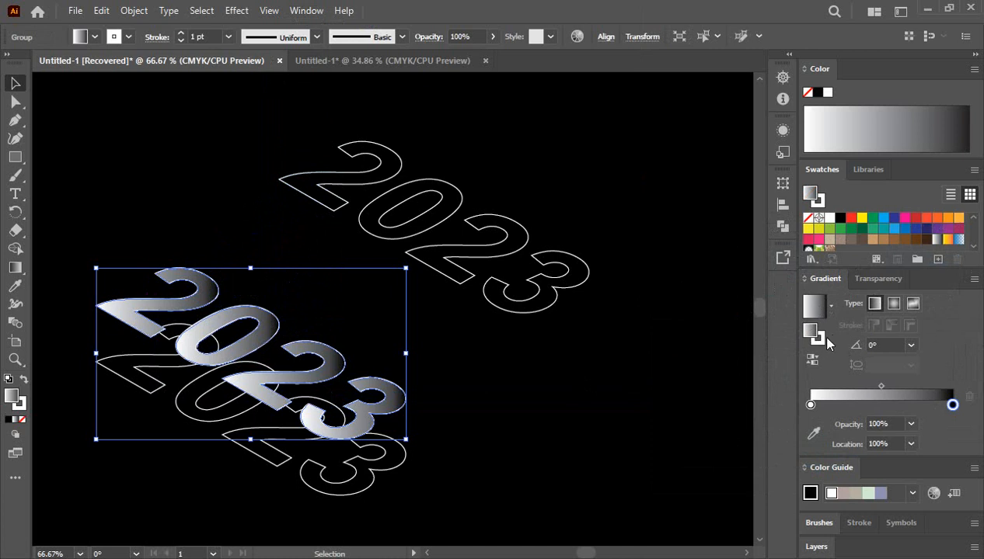
pyautogui.hotkey('ctrl', 'z')
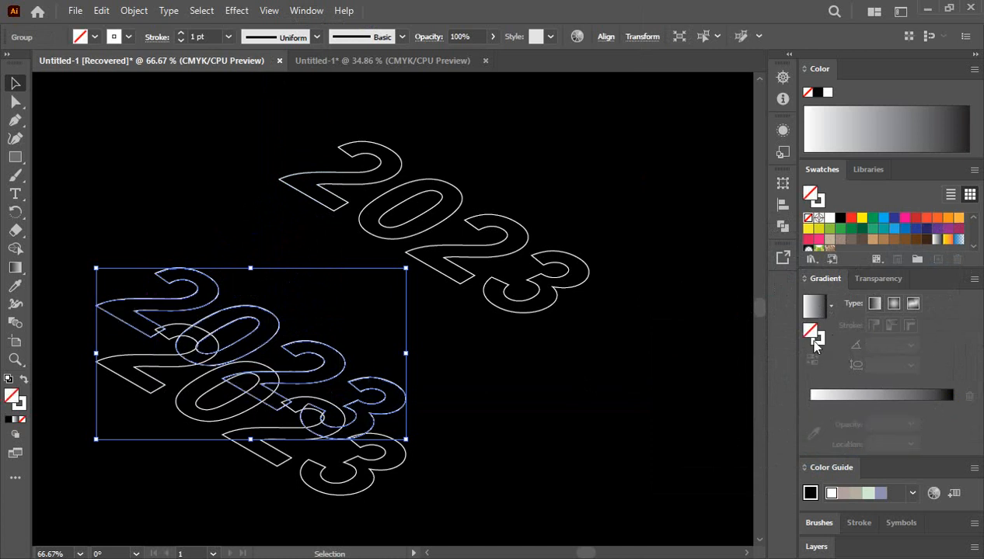
# - Apply a yellow-to-red linear gradient to the stroke of the selected upper overlapping 2023 copy
pyautogui.click(819, 337)
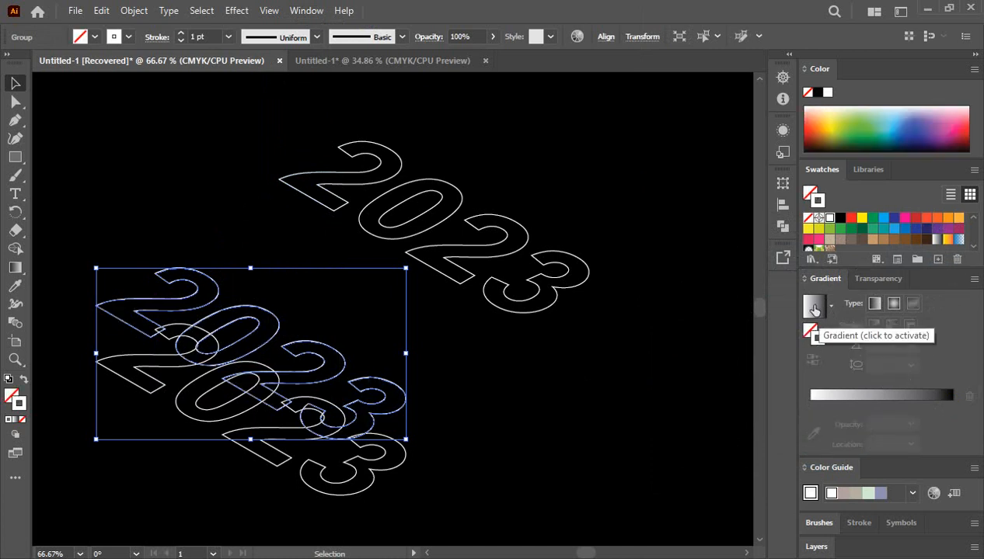
pyautogui.click(814, 309)
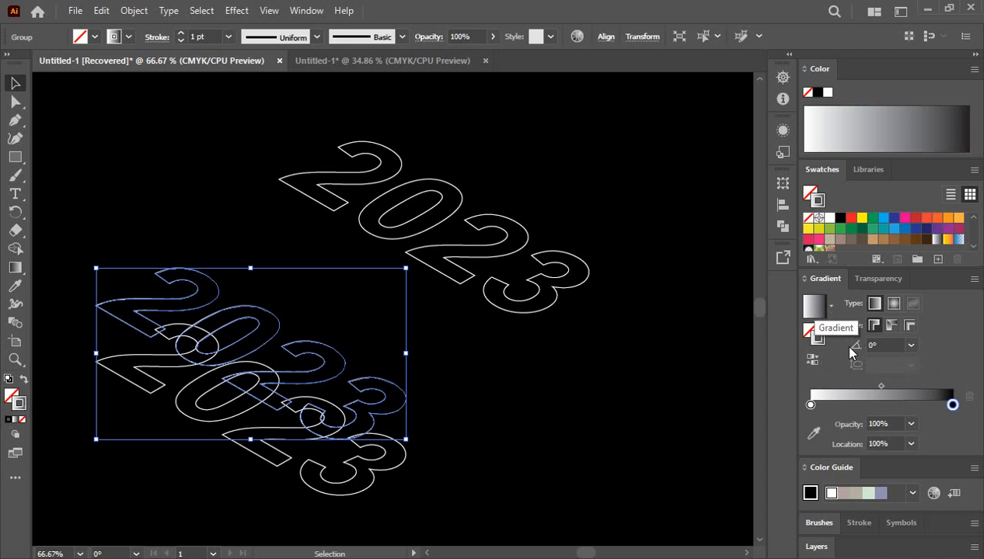
pyautogui.doubleClick(810, 404)
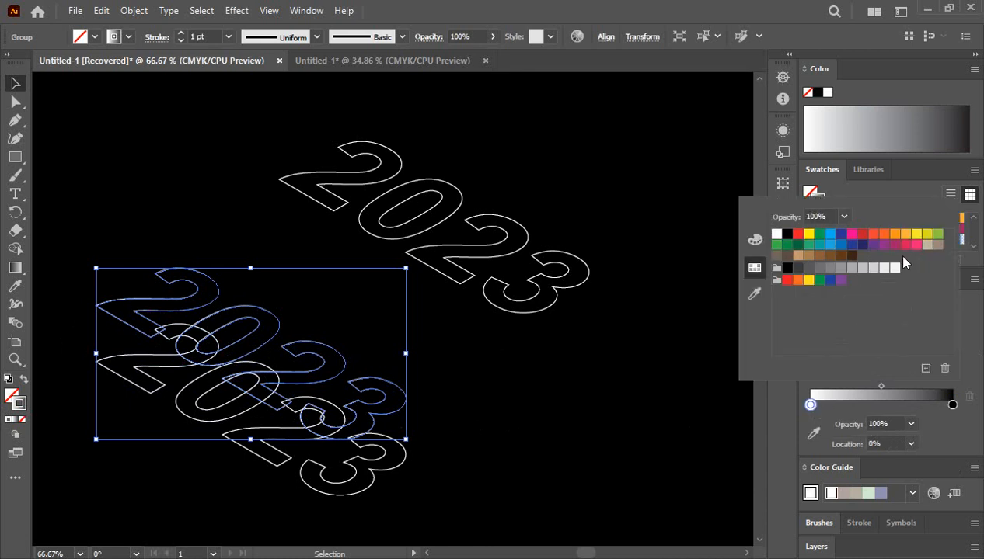
pyautogui.click(915, 235)
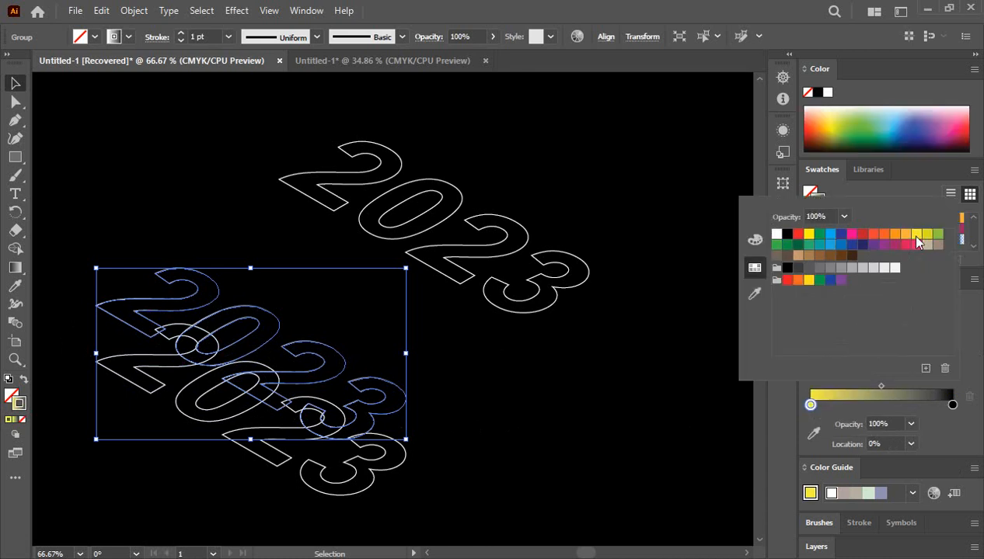
pyautogui.doubleClick(953, 404)
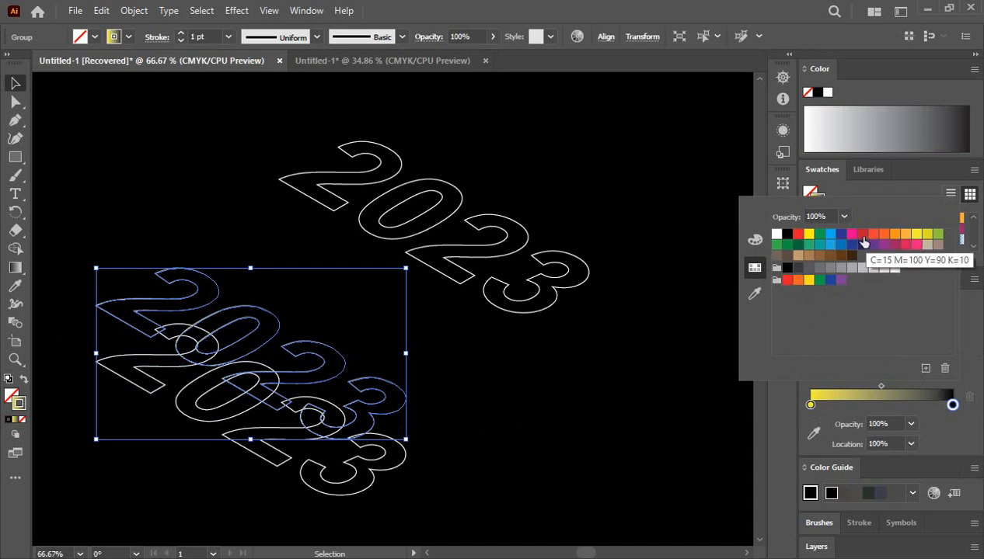
pyautogui.click(799, 236)
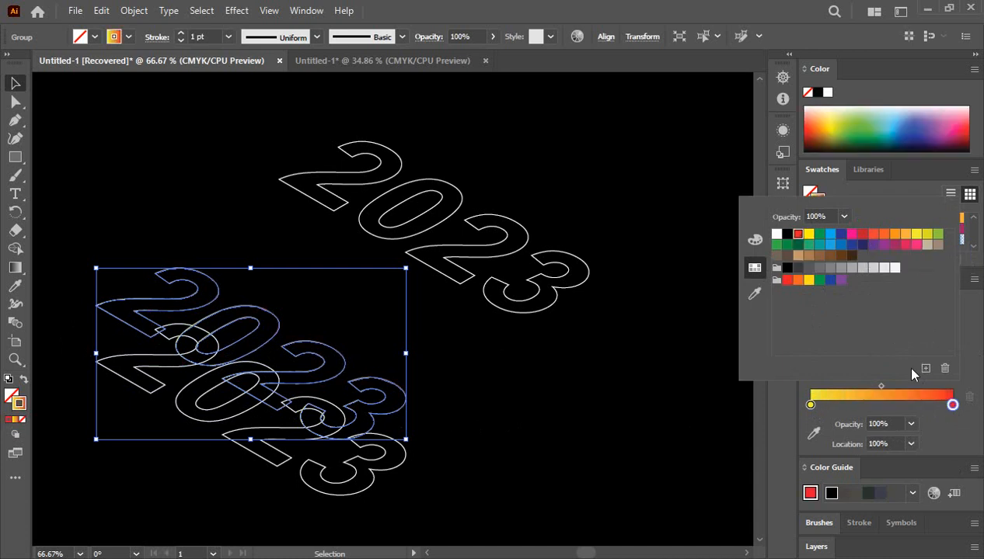
pyautogui.click(787, 395)
pyautogui.click(459, 354)
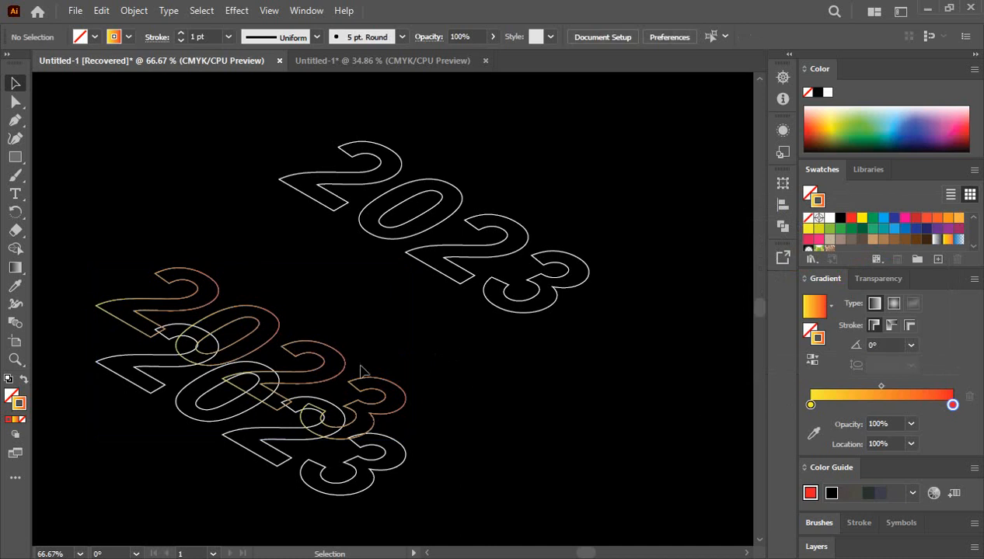
# - Set the stroke of the lower overlapping 2023 copy to black
pyautogui.click(324, 339)
pyautogui.click(526, 427)
pyautogui.click(126, 382)
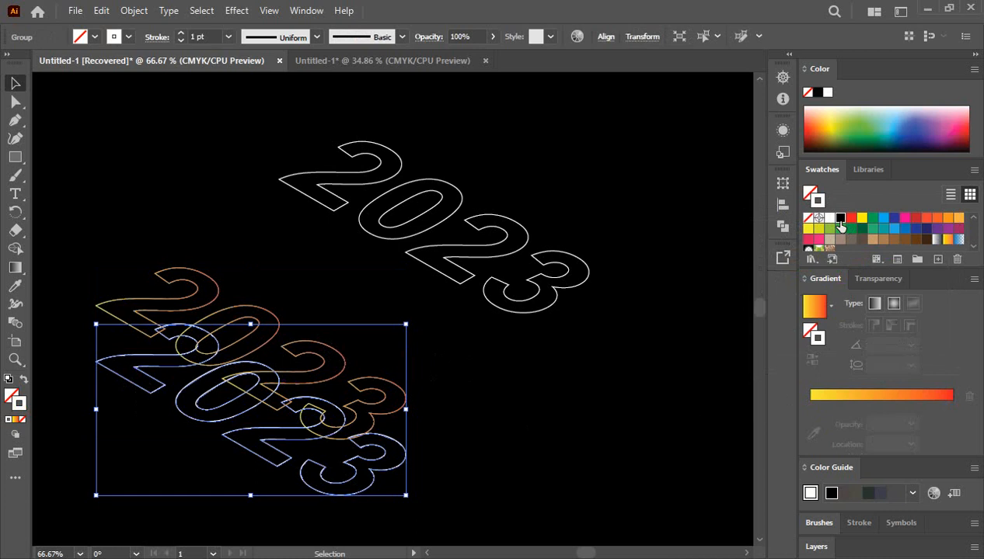
pyautogui.click(599, 442)
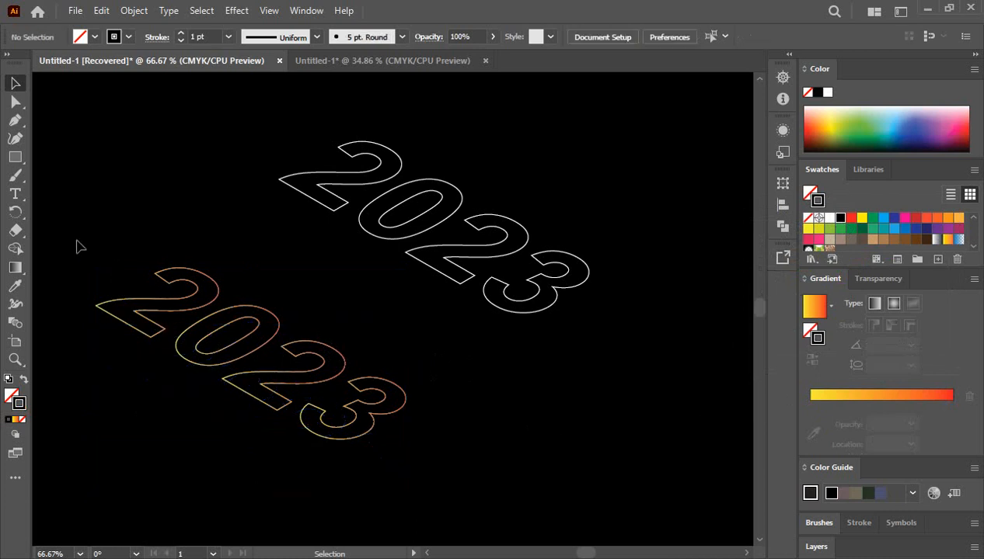
# - Select the gradient and black 2023 copies together and set the blend spacing to Specified Steps with 200 steps
pyautogui.moveTo(76, 246); pyautogui.dragTo(230, 464)
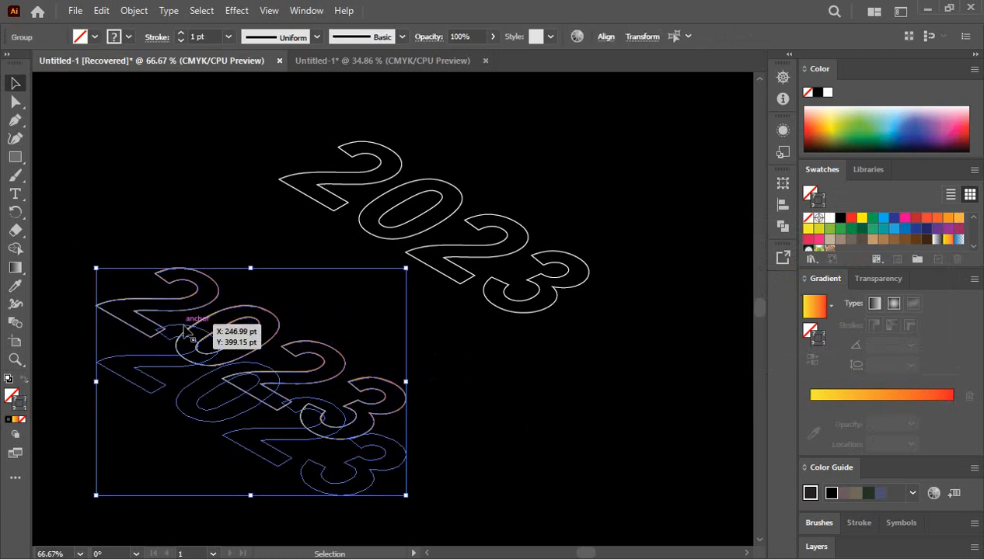
pyautogui.click(133, 11)
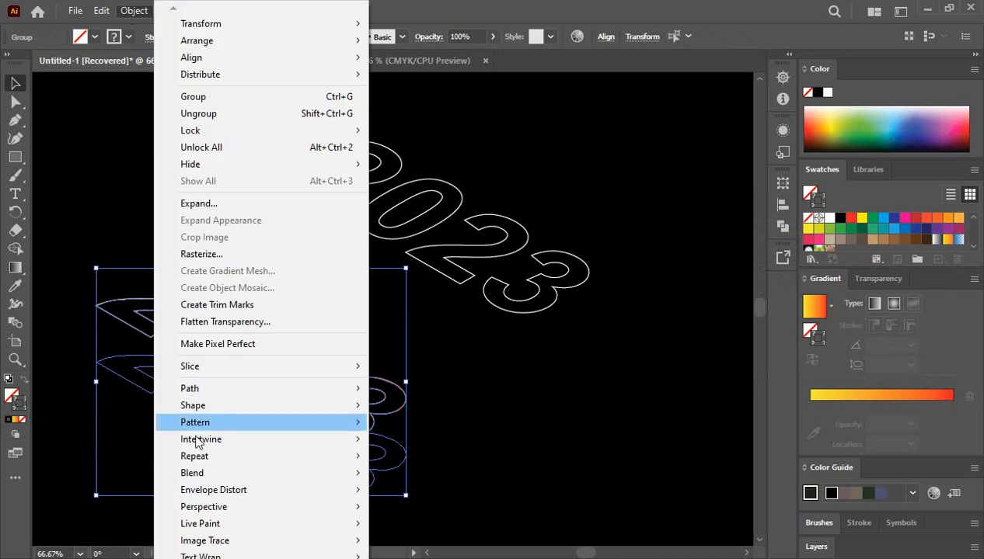
pyautogui.moveTo(206, 474)
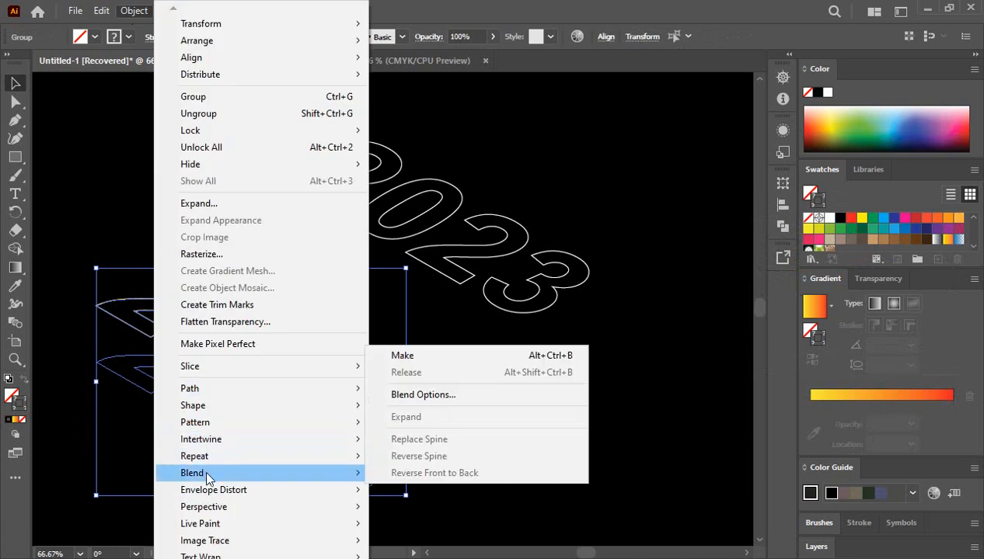
pyautogui.click(443, 394)
pyautogui.moveTo(598, 215); pyautogui.dragTo(713, 211)
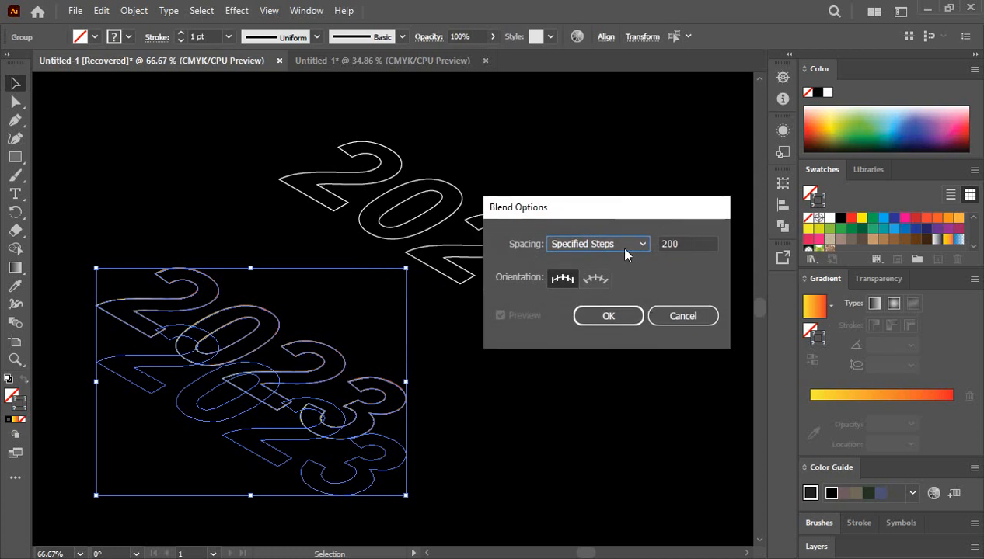
pyautogui.click(636, 244)
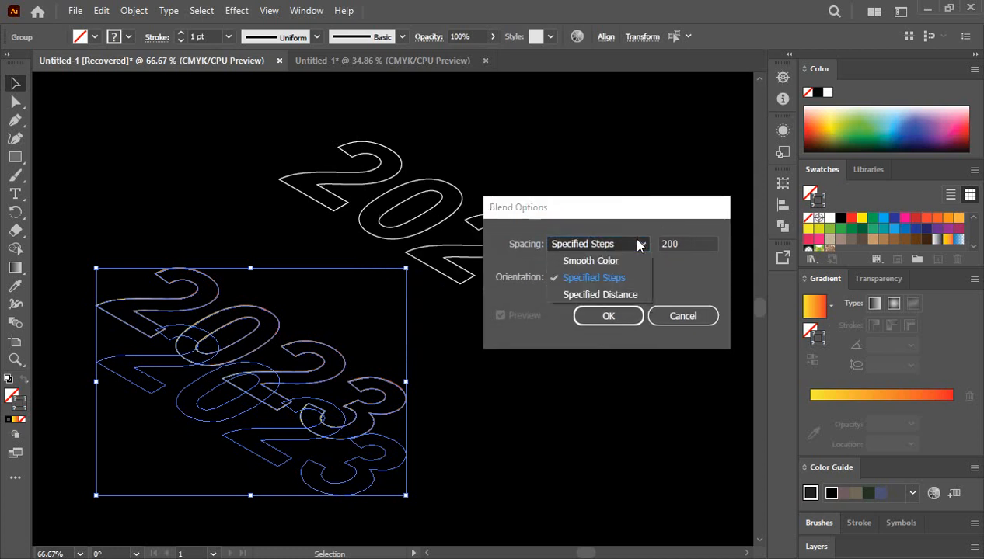
pyautogui.click(613, 283)
pyautogui.moveTo(684, 243); pyautogui.dragTo(627, 256)
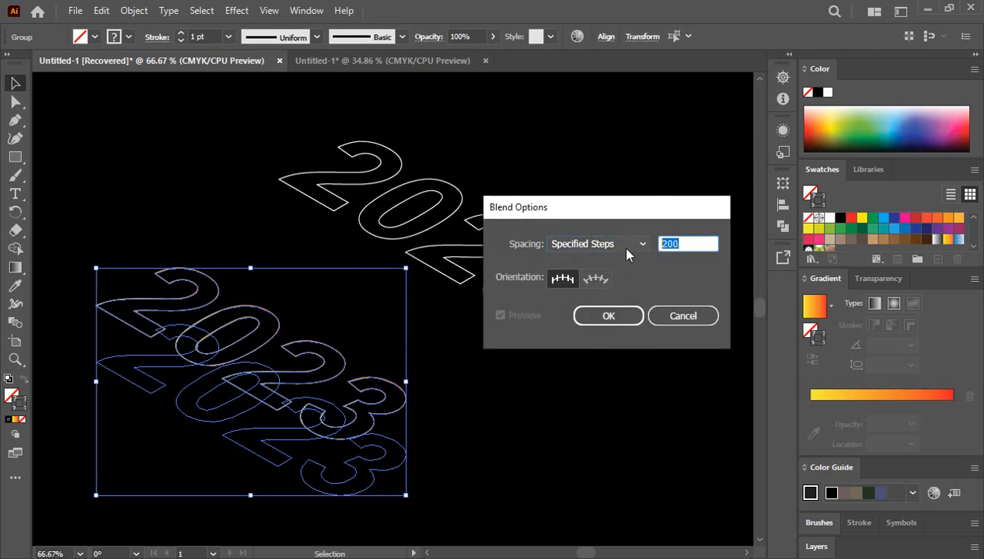
pyautogui.click(688, 244)
pyautogui.doubleClick(665, 246)
pyautogui.write('2')
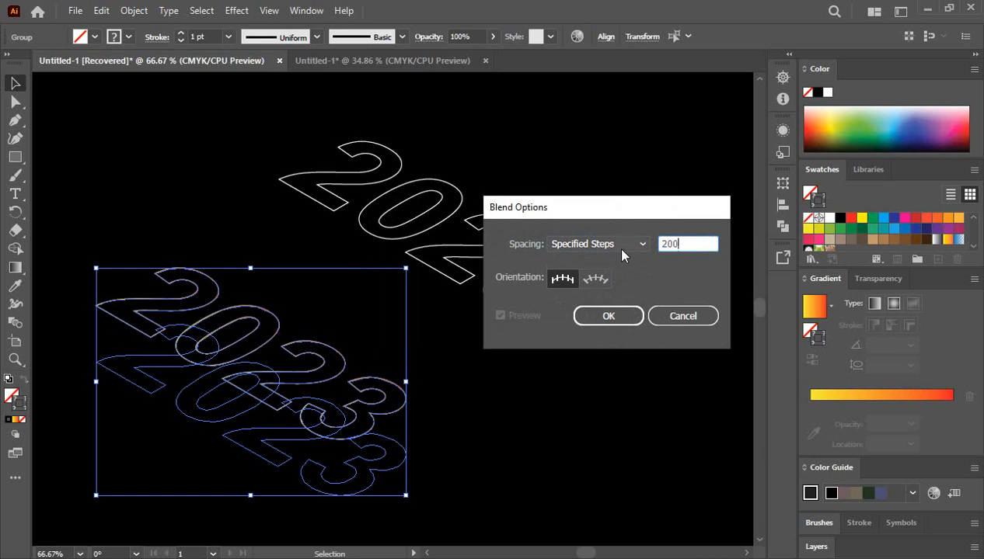
pyautogui.click(619, 317)
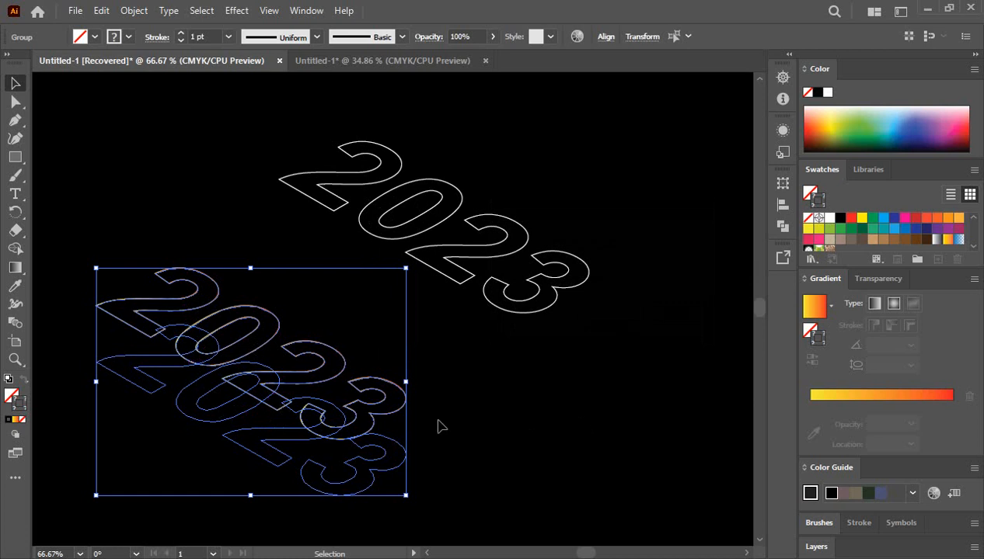
# - Make a blend between the selected gradient and black 2023 outlines
pyautogui.click(135, 14)
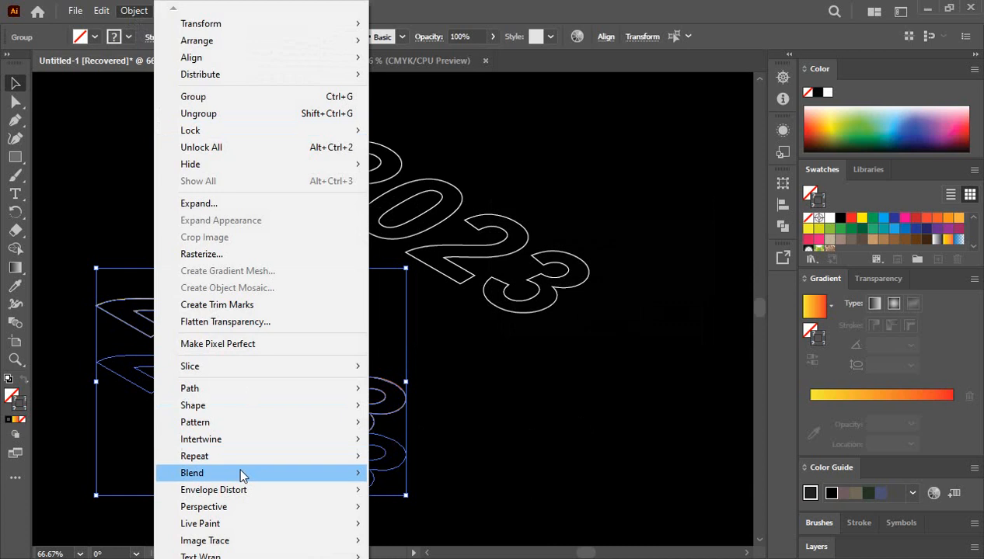
pyautogui.moveTo(233, 476)
pyautogui.click(424, 355)
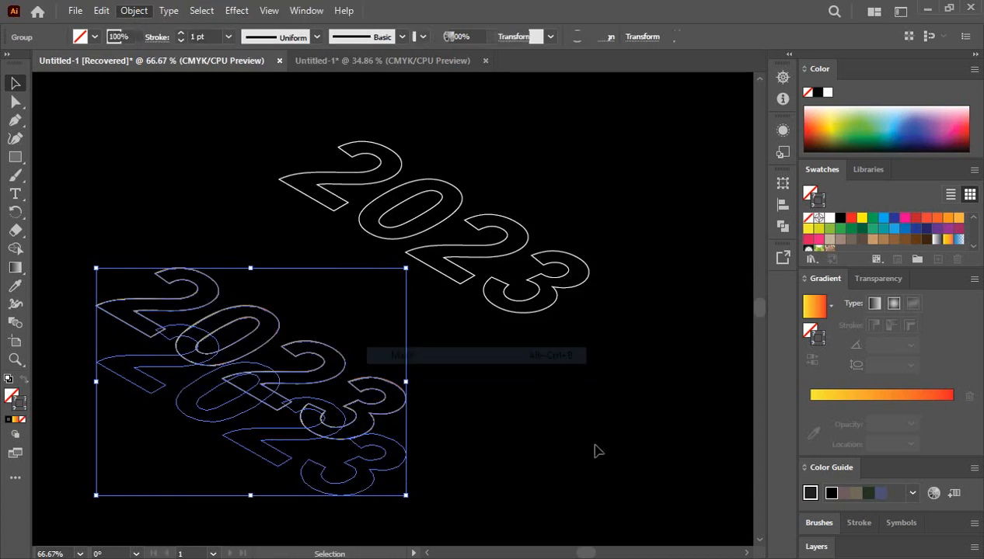
pyautogui.click(501, 432)
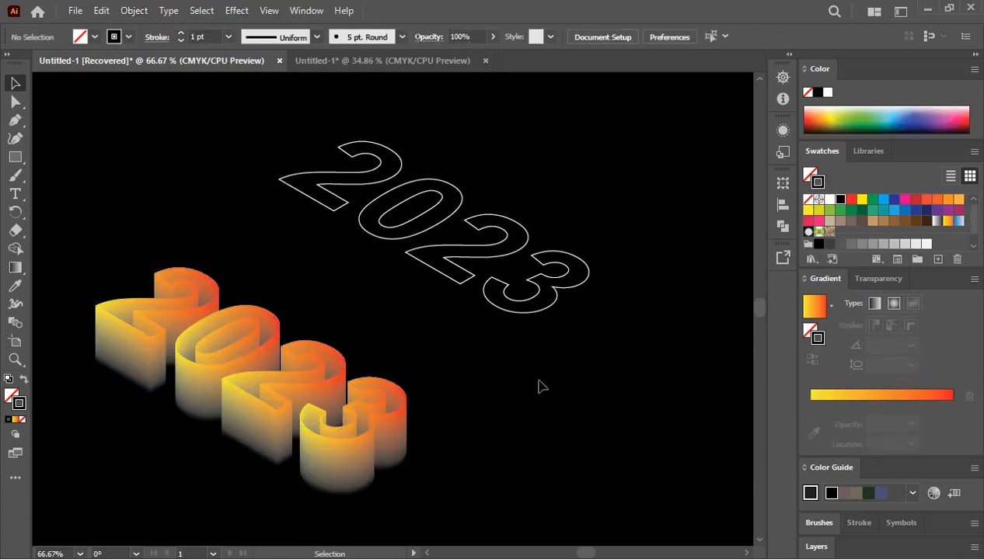
# - Move the separate white-outlined 2023 onto the blended number, aligned with its top face
pyautogui.click(522, 315)
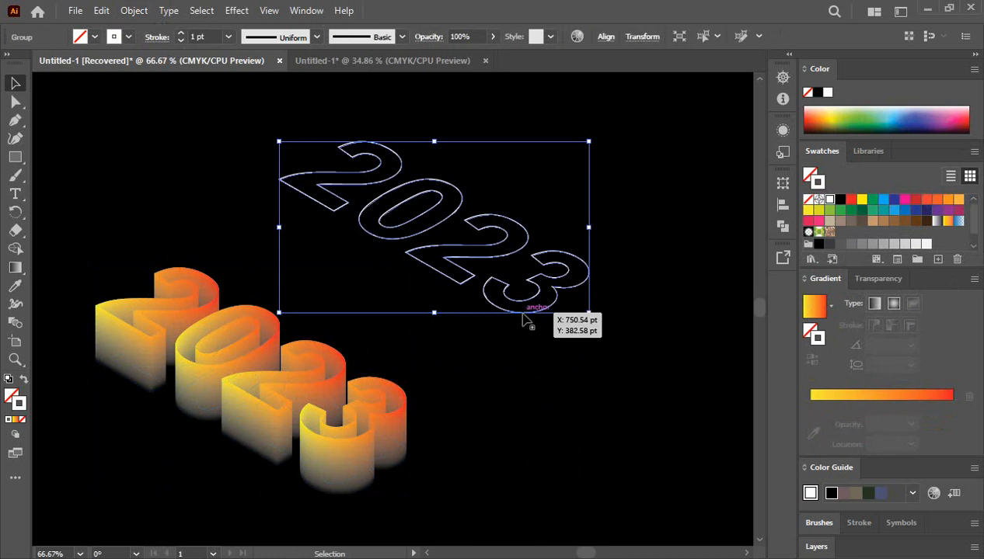
pyautogui.moveTo(522, 315); pyautogui.dragTo(338, 445)
pyautogui.click(544, 407)
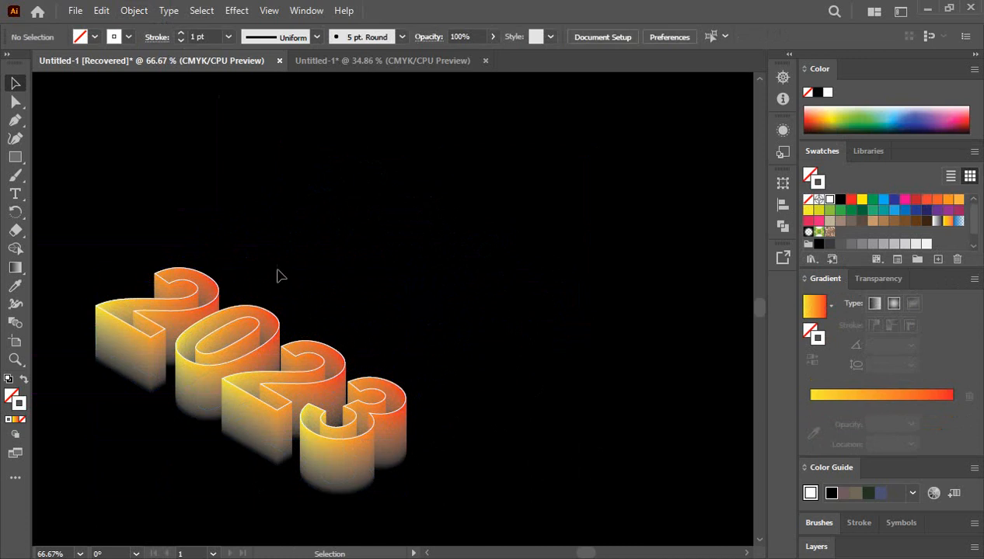
# - Select the blended 2023 with its white outline and move both toward the upper middle of the artboard
pyautogui.moveTo(106, 238); pyautogui.dragTo(408, 487)
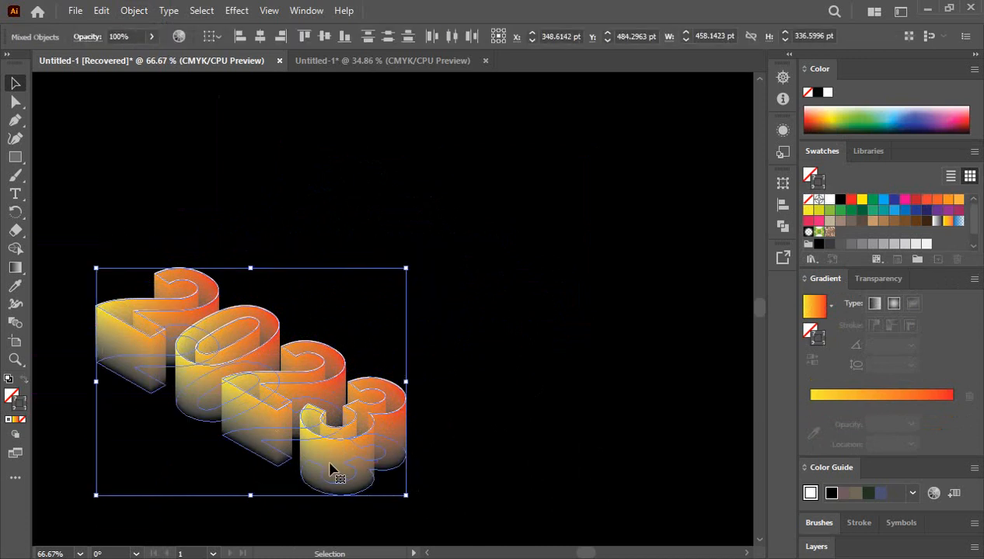
pyautogui.moveTo(329, 469); pyautogui.dragTo(466, 360)
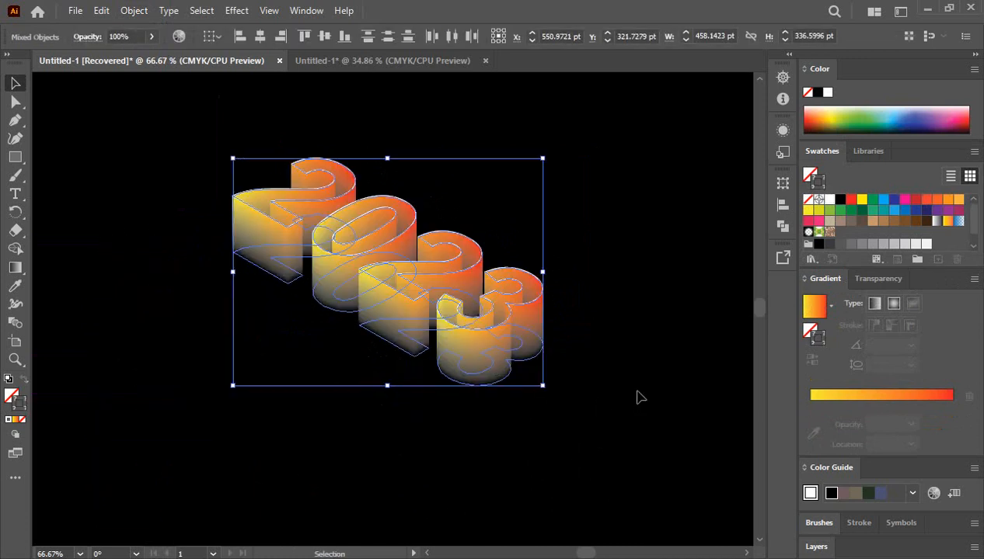
pyautogui.click(636, 397)
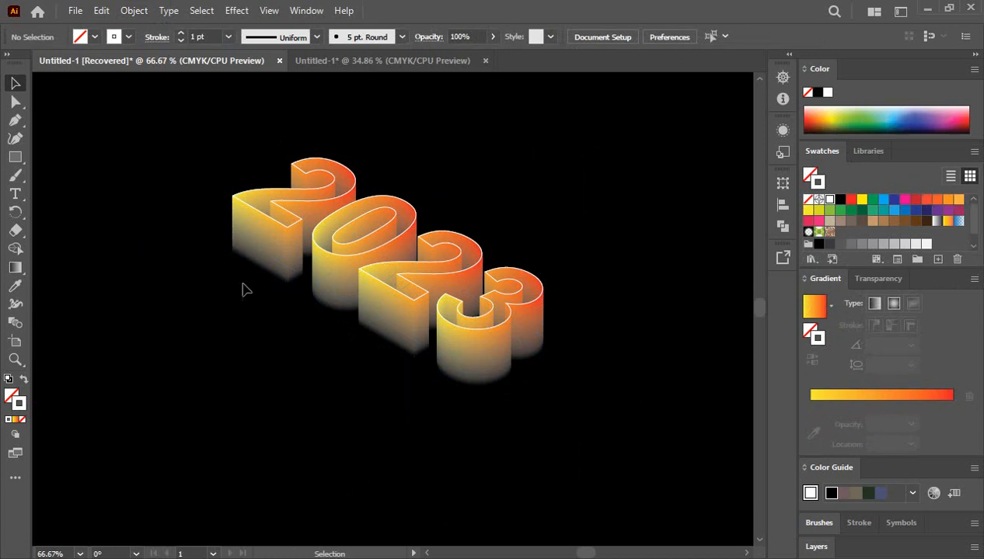
# - Add the point text "Happy New Year" below the 2023 artwork and enlarge it to roughly the artwork's width
pyautogui.click(16, 195)
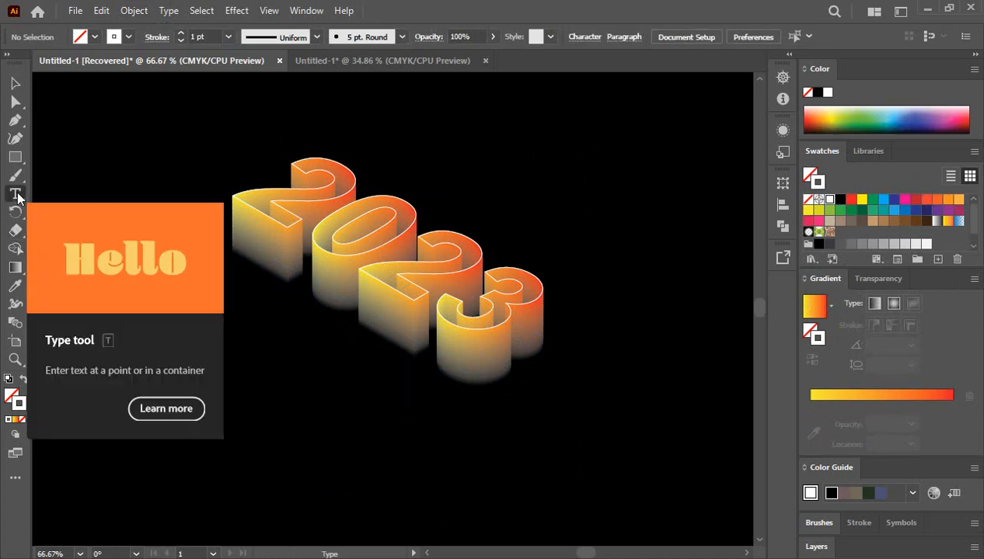
pyautogui.click(188, 440)
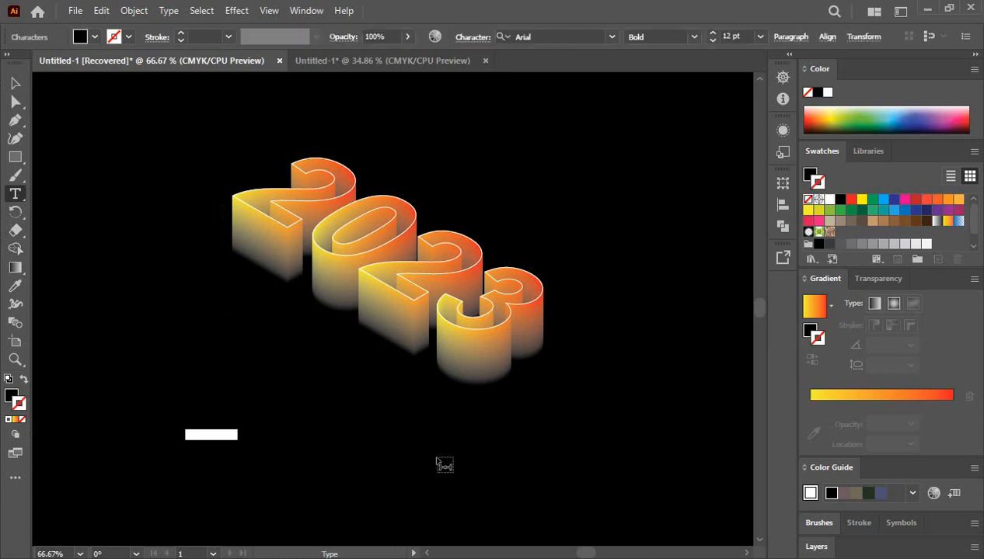
pyautogui.press('BackSpace')
pyautogui.write('ap')
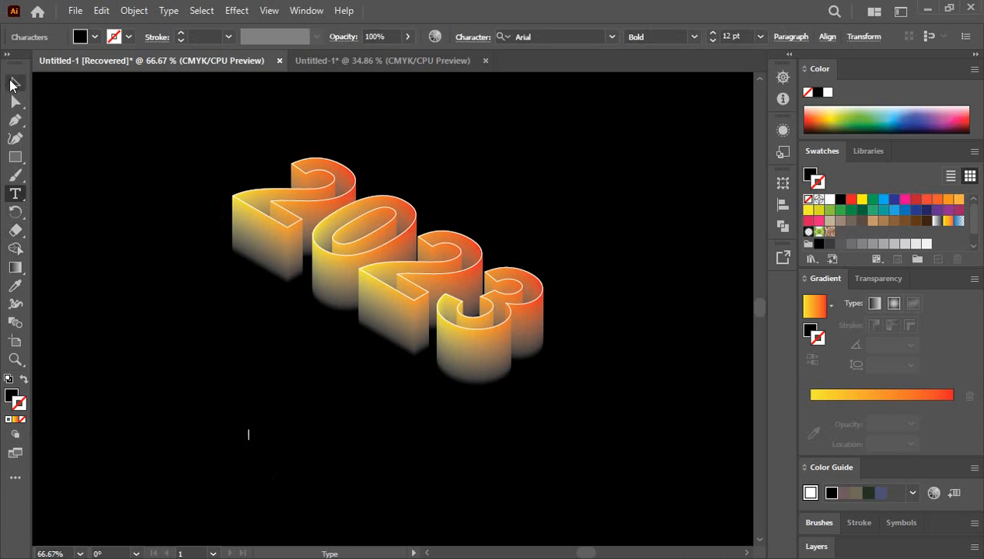
pyautogui.click(16, 83)
pyautogui.moveTo(243, 445); pyautogui.dragTo(381, 509)
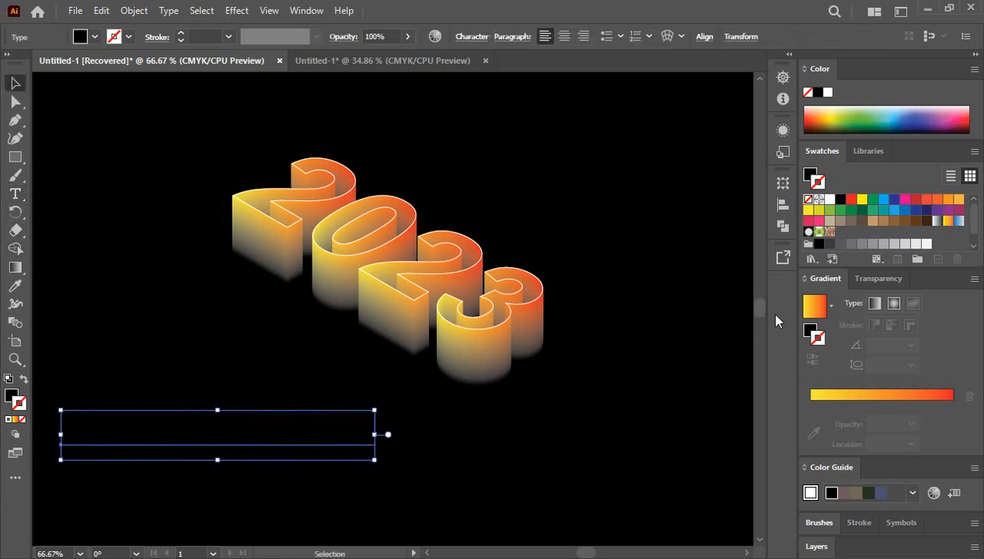
# - Give the Happy New Year text a white fill with no stroke and shift it slightly to the right
pyautogui.click(830, 199)
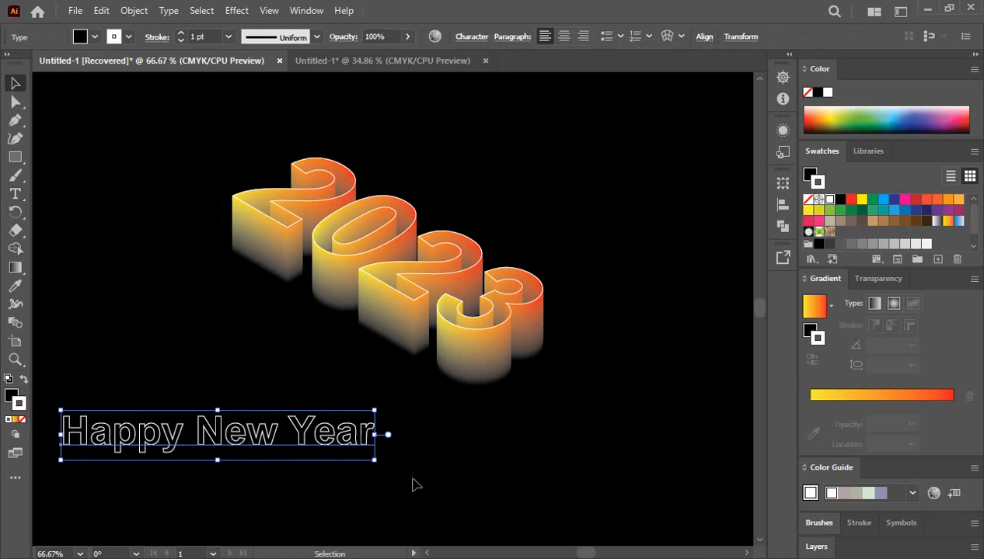
pyautogui.click(25, 381)
pyautogui.click(24, 420)
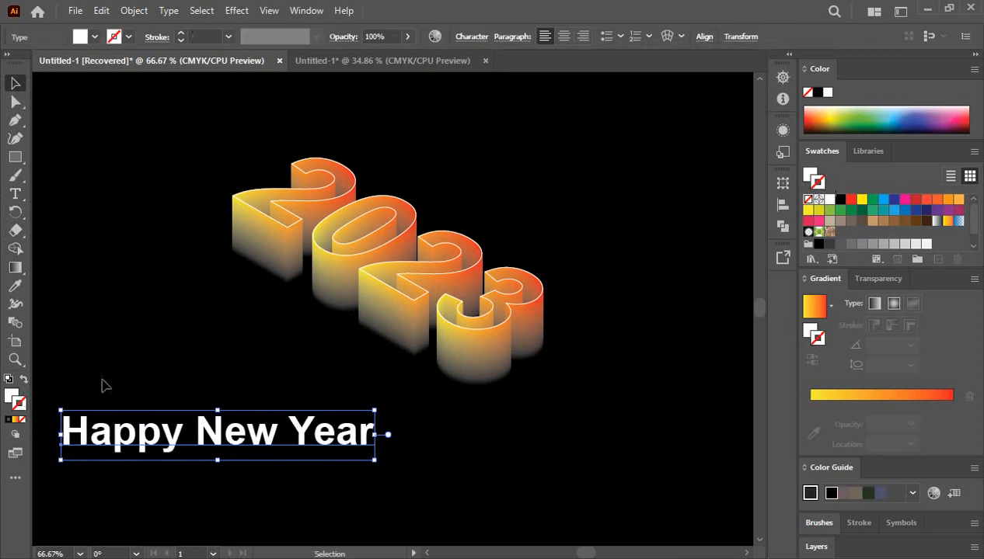
pyautogui.click(155, 372)
pyautogui.moveTo(252, 426); pyautogui.dragTo(315, 425)
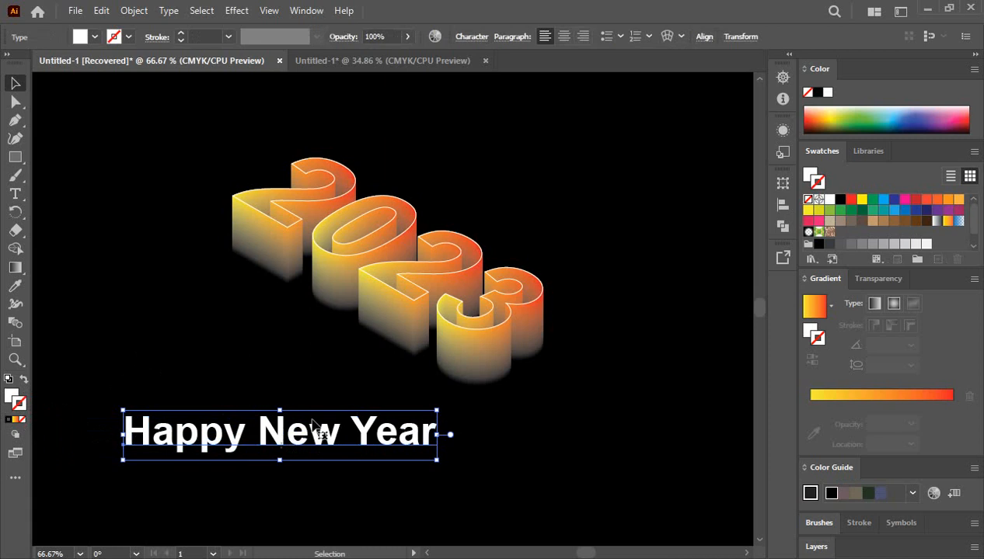
# - Apply the classic 3D Extrude & Bevel effect to the Happy New Year text with the Isometric Top position
pyautogui.click(237, 11)
pyautogui.moveTo(262, 105)
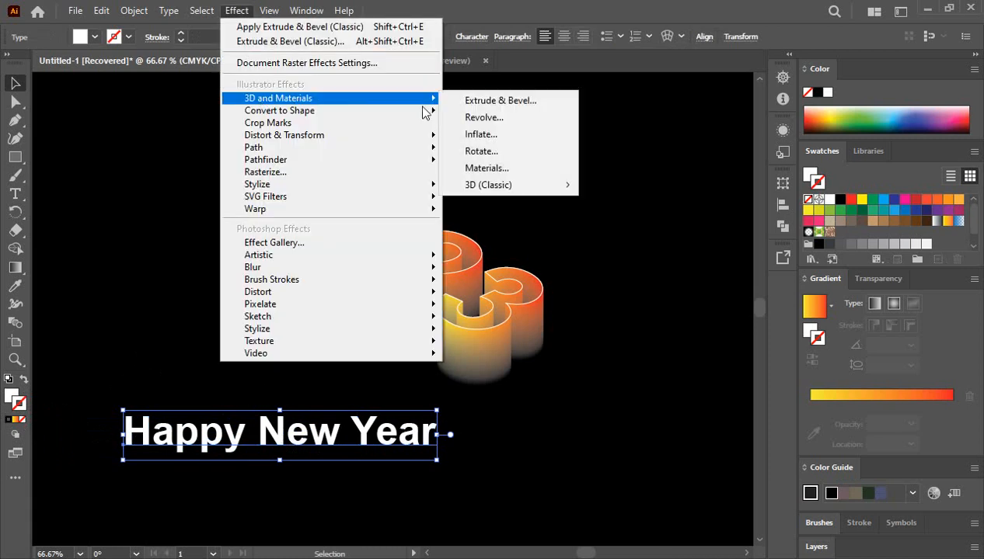
pyautogui.moveTo(501, 195)
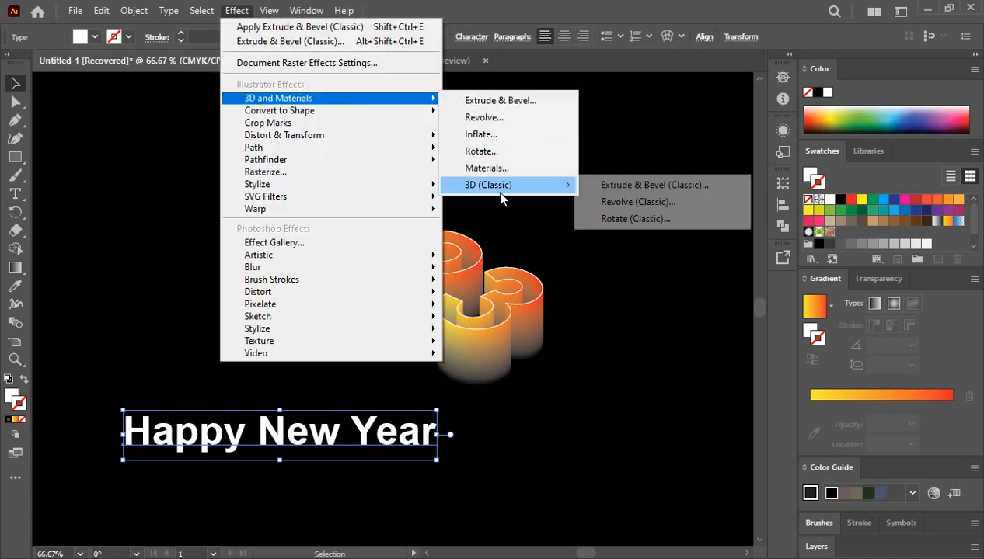
pyautogui.click(644, 185)
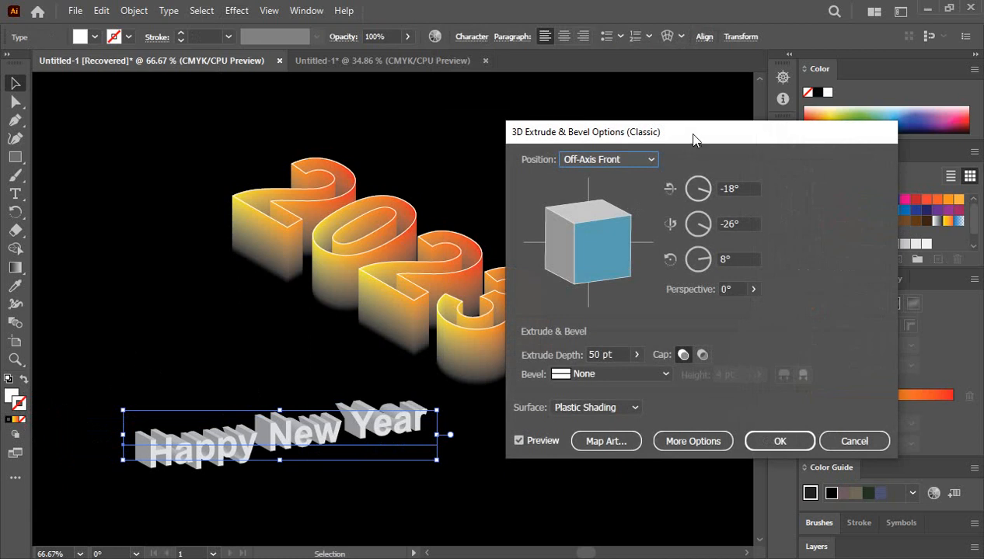
pyautogui.moveTo(694, 140); pyautogui.dragTo(732, 131)
pyautogui.click(683, 151)
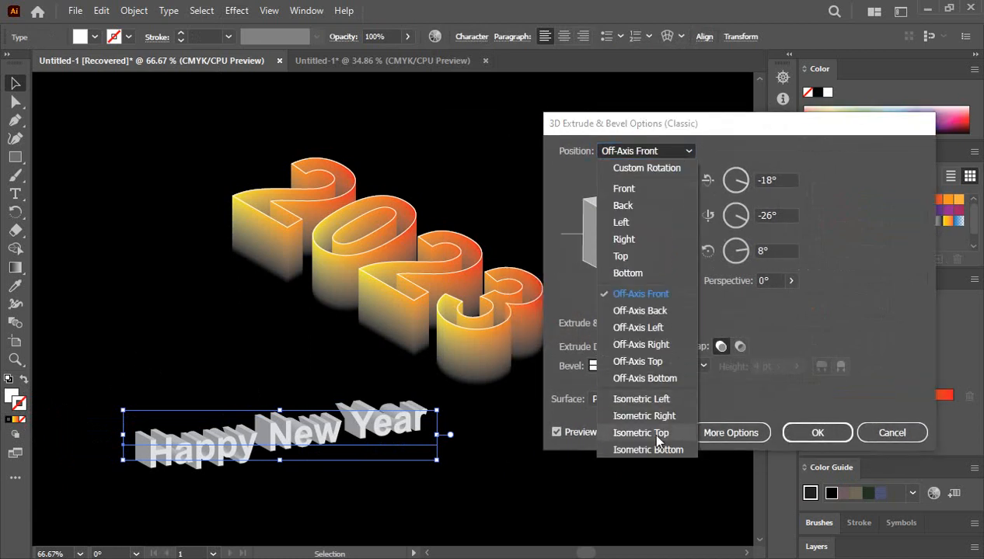
pyautogui.click(659, 440)
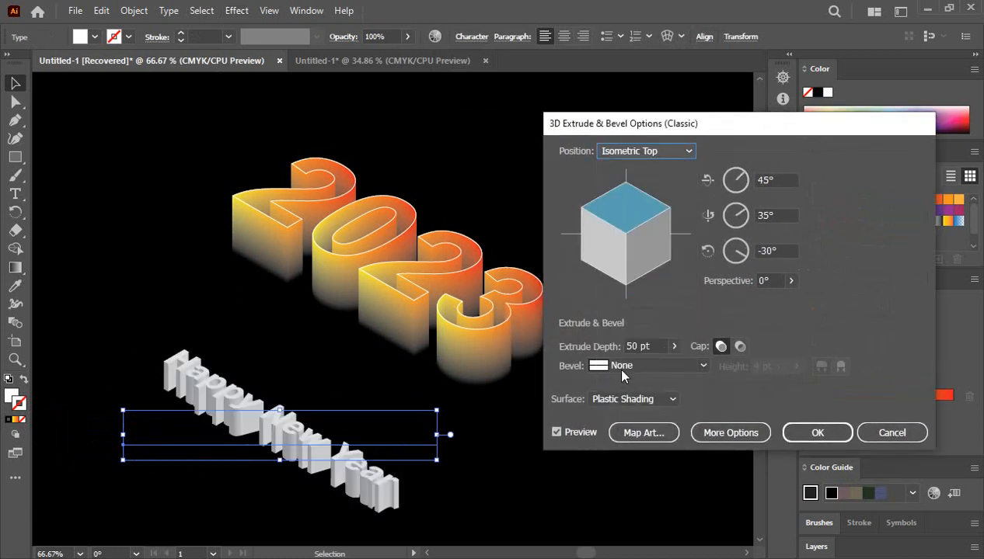
# - Remove the extrude depth from the text's 3D effect to make the lettering flat, and apply the effect
pyautogui.click(605, 353)
pyautogui.press('BackSpace')
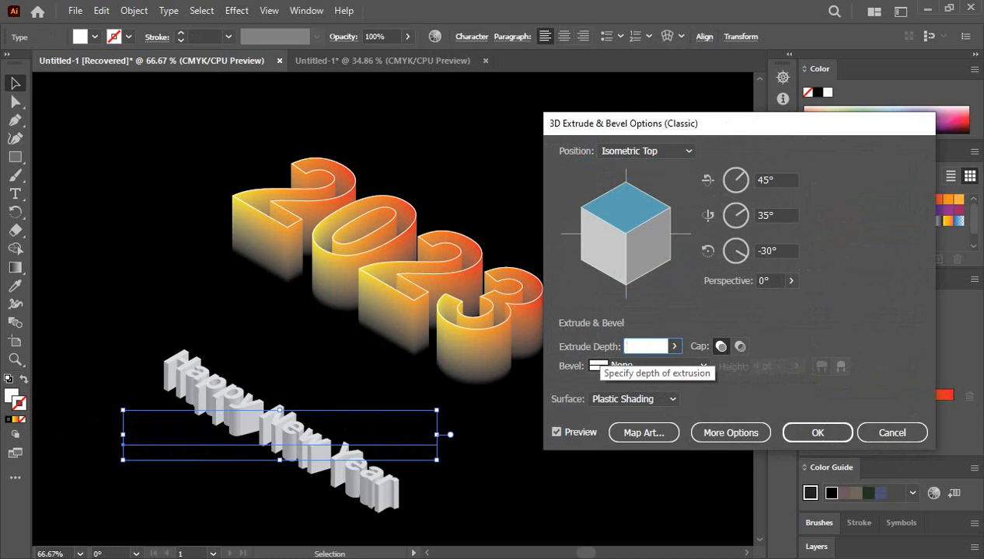
pyautogui.click(805, 433)
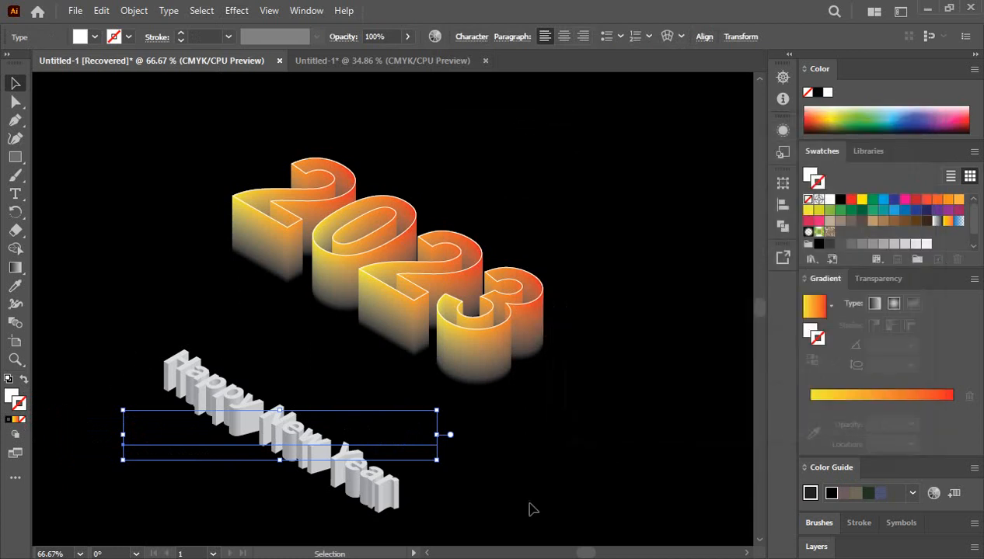
pyautogui.click(527, 442)
# - Expand the appearance of the isometric Happy New Year text and deselect it
pyautogui.click(295, 443)
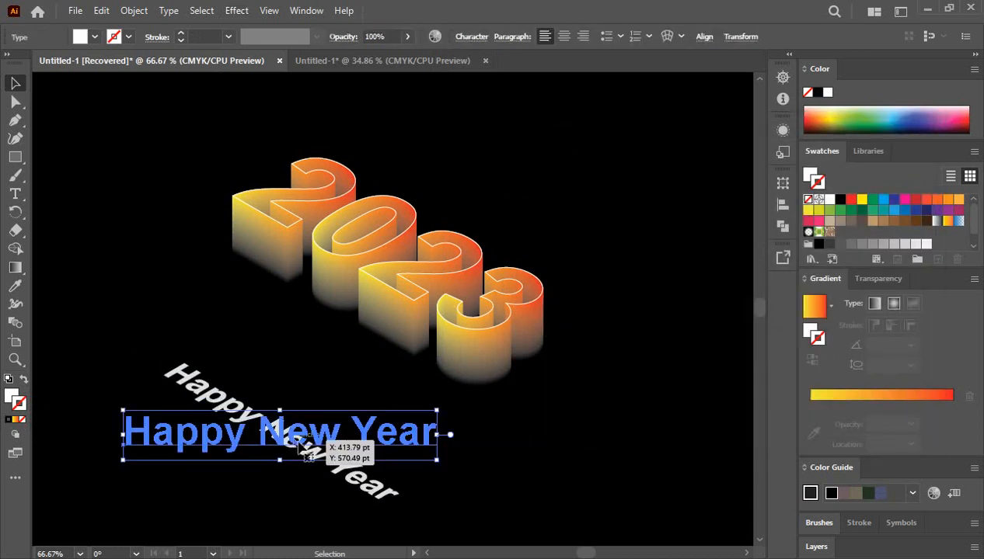
pyautogui.click(134, 11)
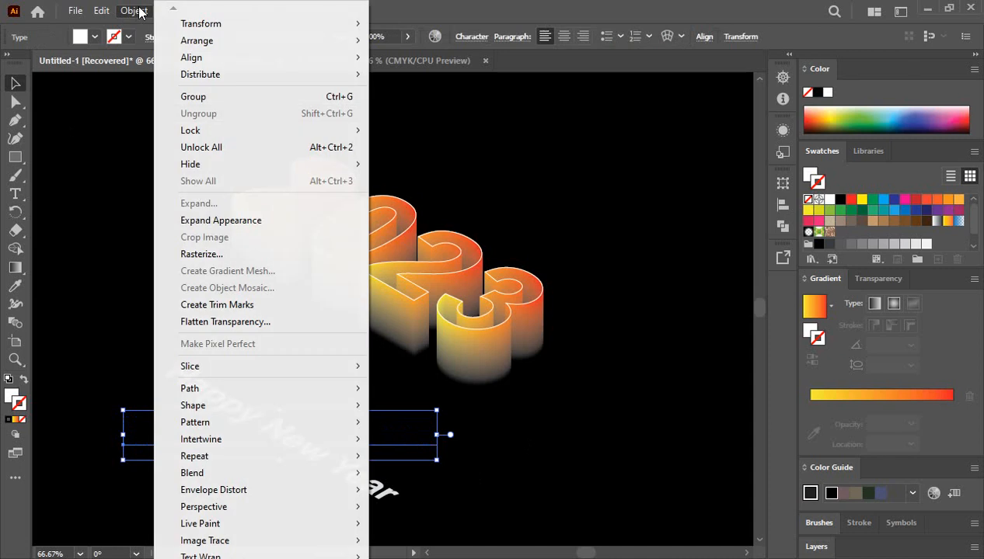
pyautogui.click(194, 221)
pyautogui.click(458, 452)
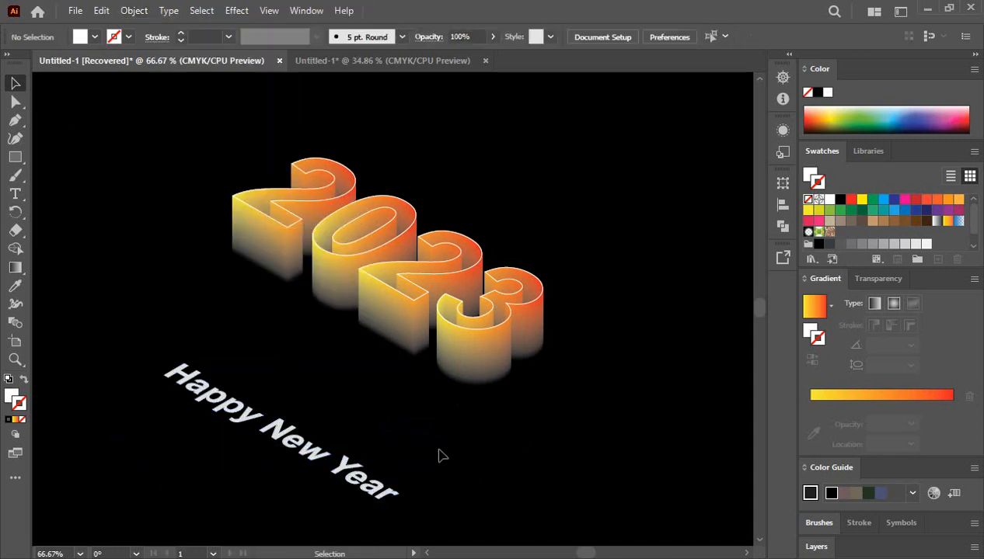
# - Move the expanded Happy New Year lettering alongside the lower-left edge of the 2023 artwork and enlarge it slightly
pyautogui.moveTo(313, 460); pyautogui.dragTo(349, 355)
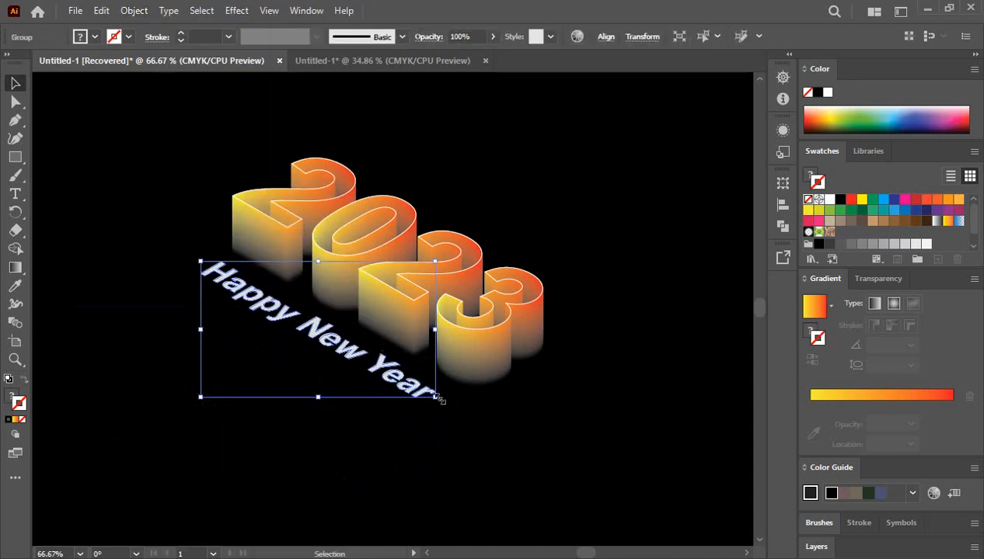
pyautogui.moveTo(440, 400); pyautogui.dragTo(455, 407)
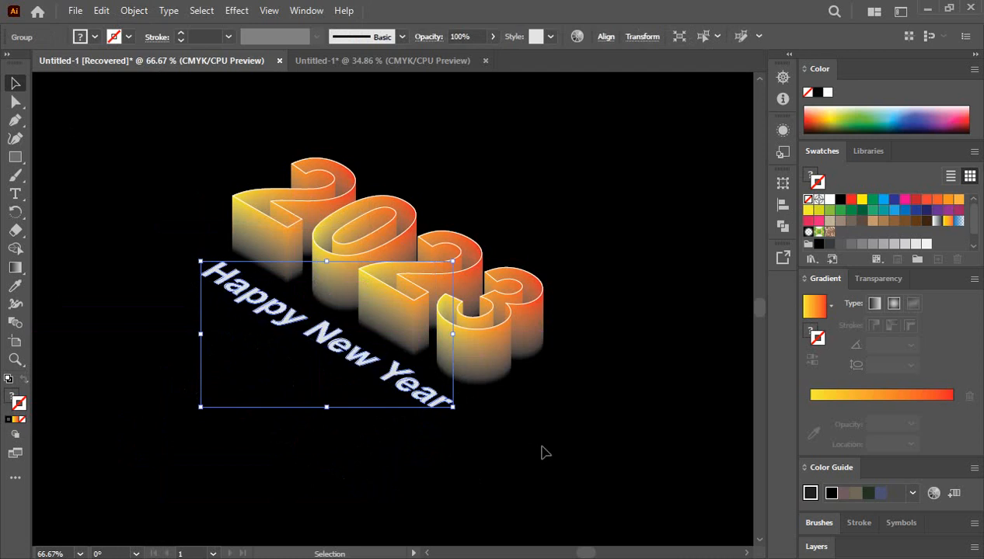
pyautogui.click(593, 466)
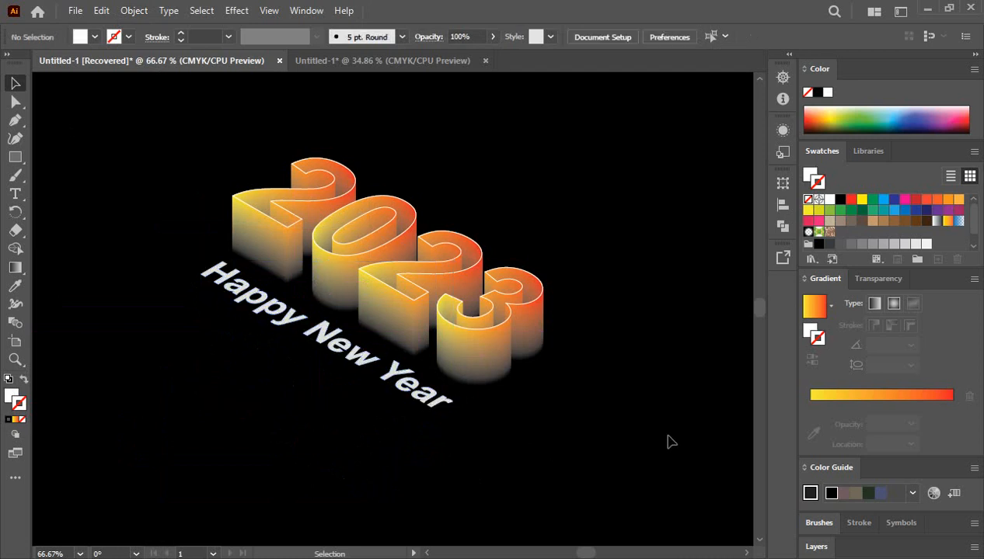
pyautogui.scroll(1, 665, 436)
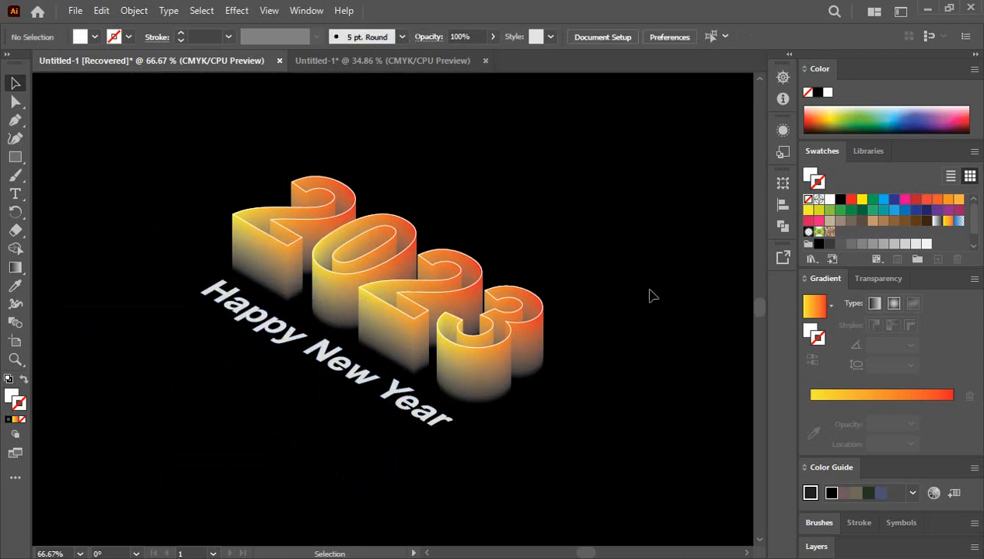